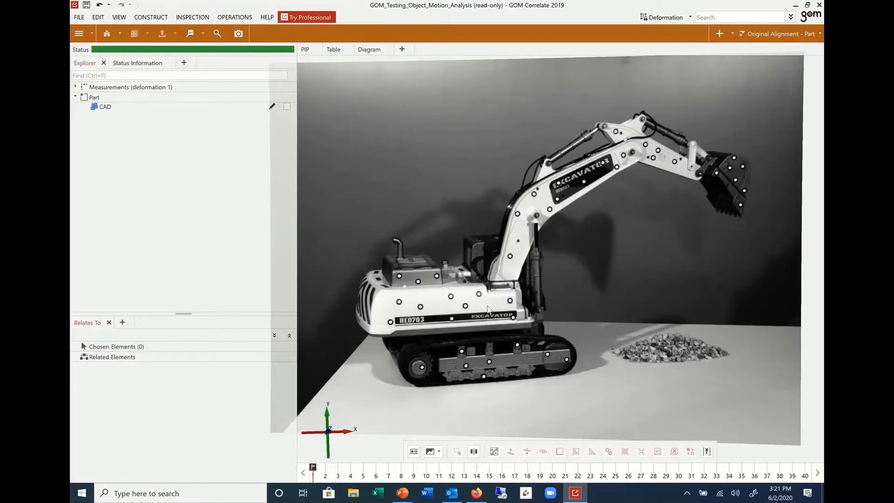
- Create a rigid point component named Superstructure from the reference points on the excavator's upper body
click(120, 33)
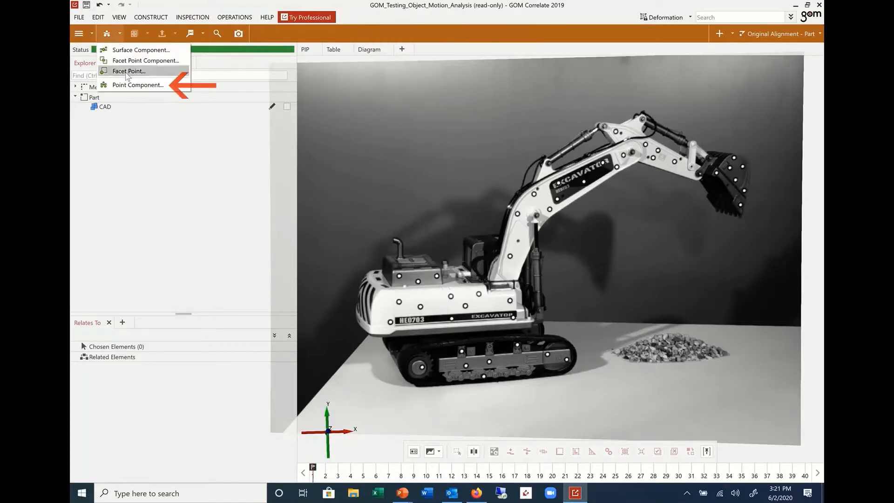
click(132, 84)
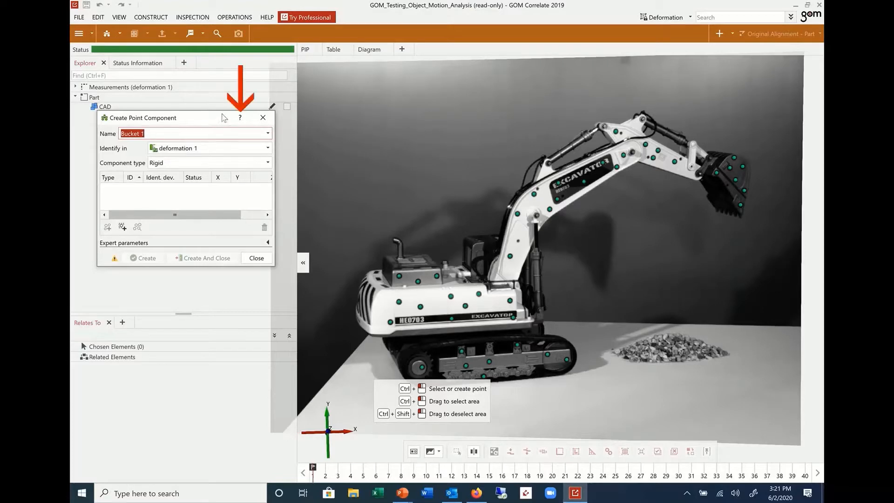
click(240, 118)
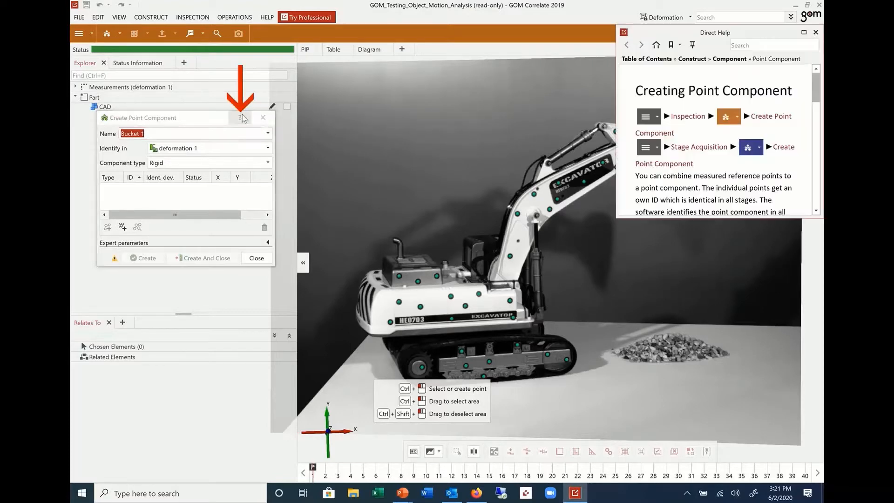
click(815, 32)
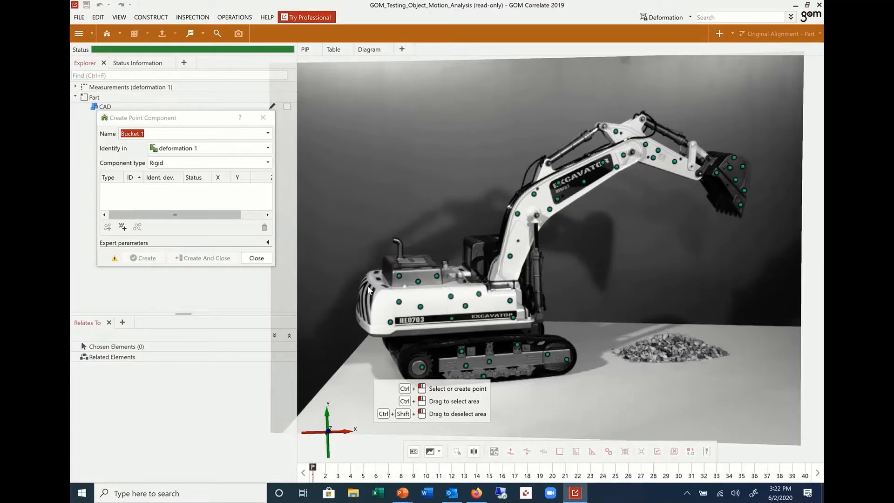
ctrl+drag(369, 263, 533, 322)
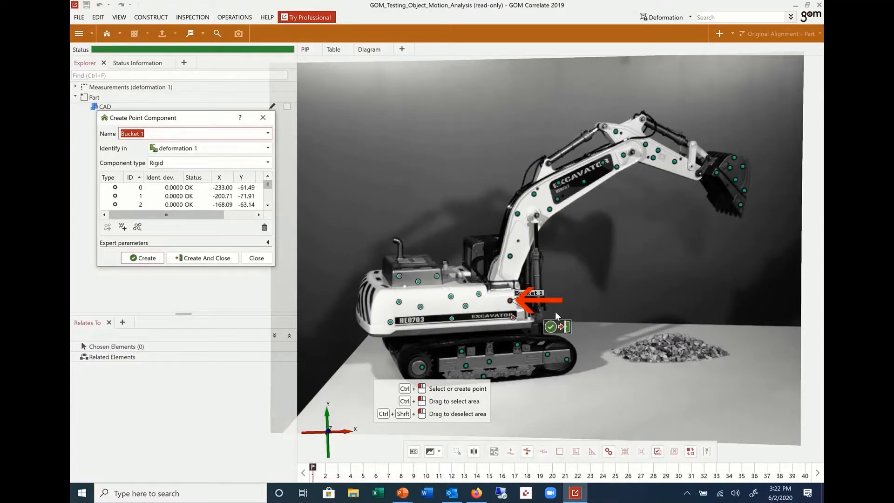
drag(274, 267, 343, 367)
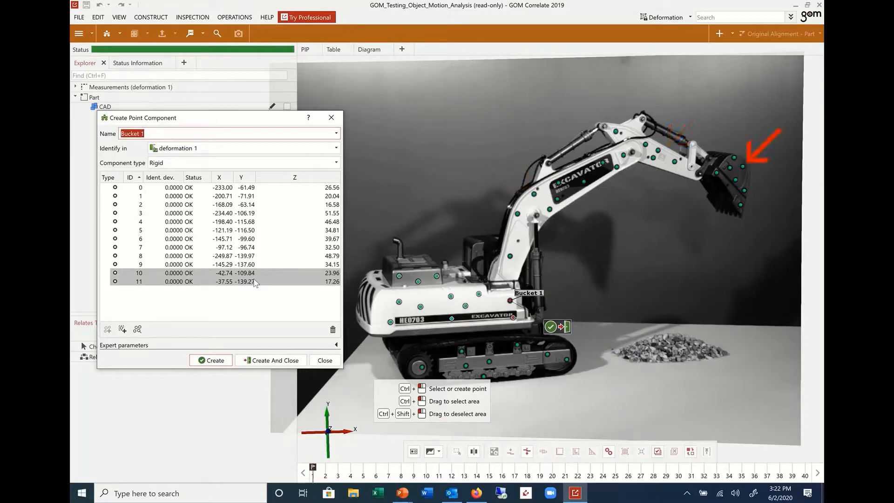
text(Superstructure)
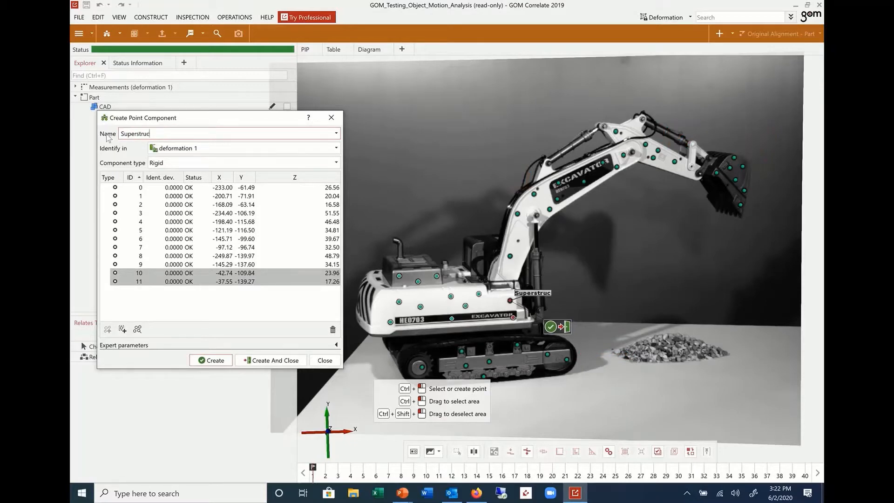
key(Return)
- Create point components named Undercarriage from the markers on the tracks and Boom from those on the main lifting arm
ctrl+drag(397, 340, 609, 394)
text(Undercarriage)
click(211, 360)
ctrl+drag(498, 151, 632, 267)
text(Boom)
click(202, 362)
- Create point components named Extension Arm and Bucket from the markers on the outer arm and the bucket, finishing component creation
ctrl+drag(608, 112, 687, 199)
text(Extension Arm)
click(211, 360)
ctrl+drag(707, 149, 757, 219)
text(Bucket)
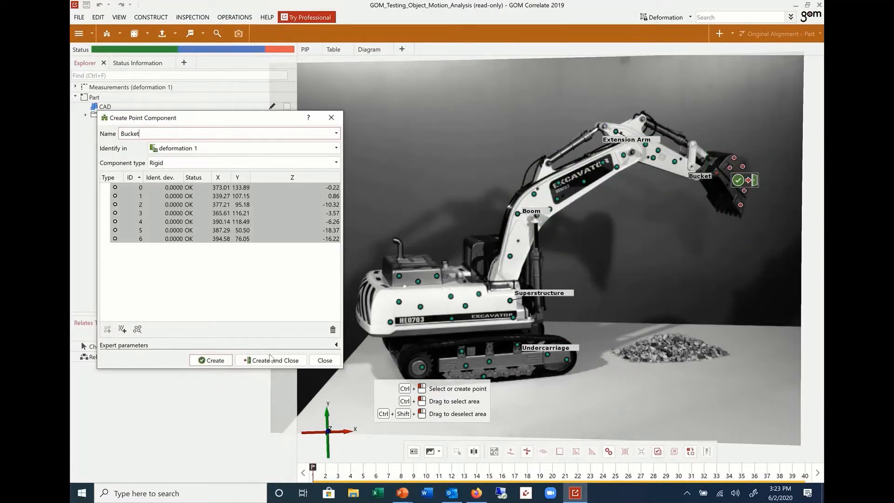
click(273, 360)
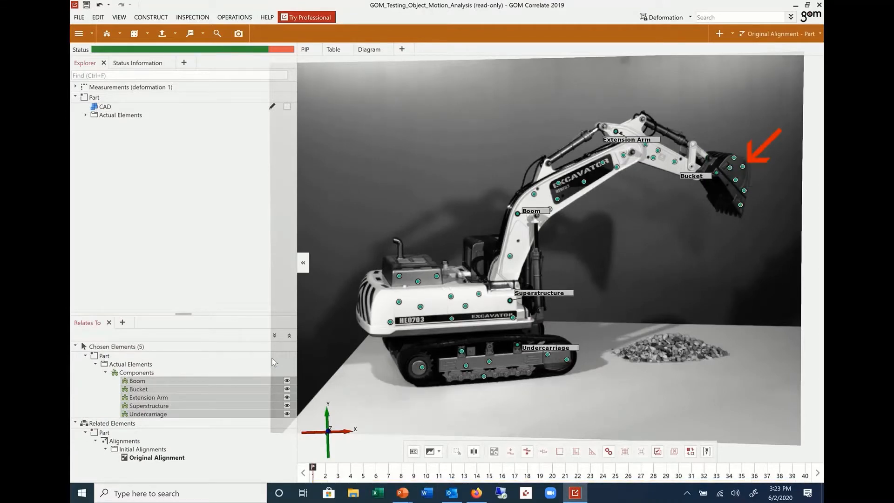
- Examine the components across the stages and the CAD model's position in 3D, returning to the image-mapped view
drag(331, 469, 814, 468)
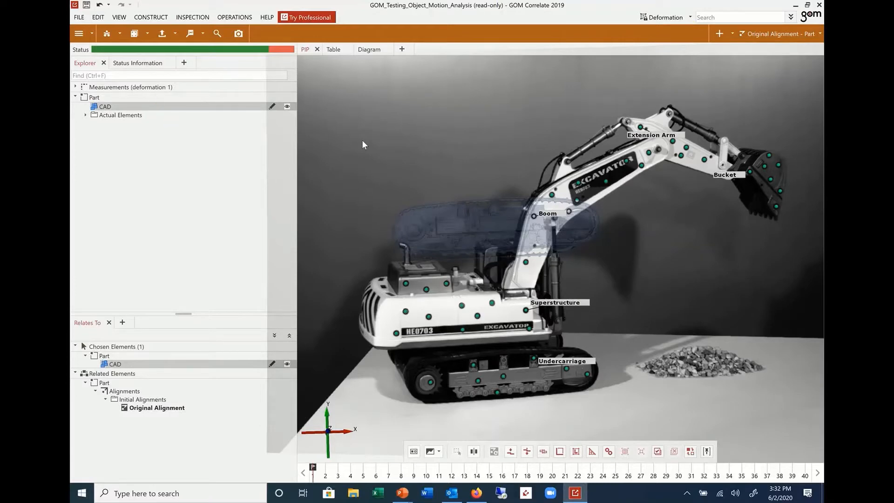
mouse_move(365, 140)
mouse_down()
mouse_move(398, 150)
mouse_move(386, 150)
mouse_up()
click(438, 451)
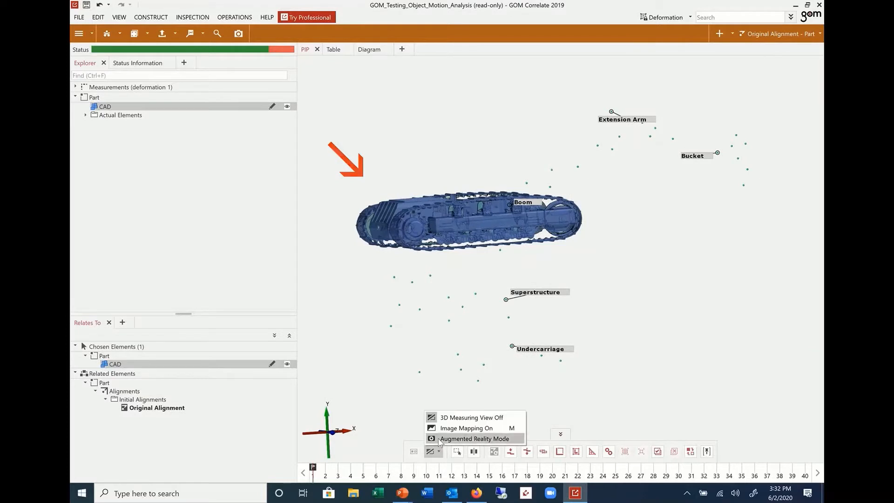
click(447, 427)
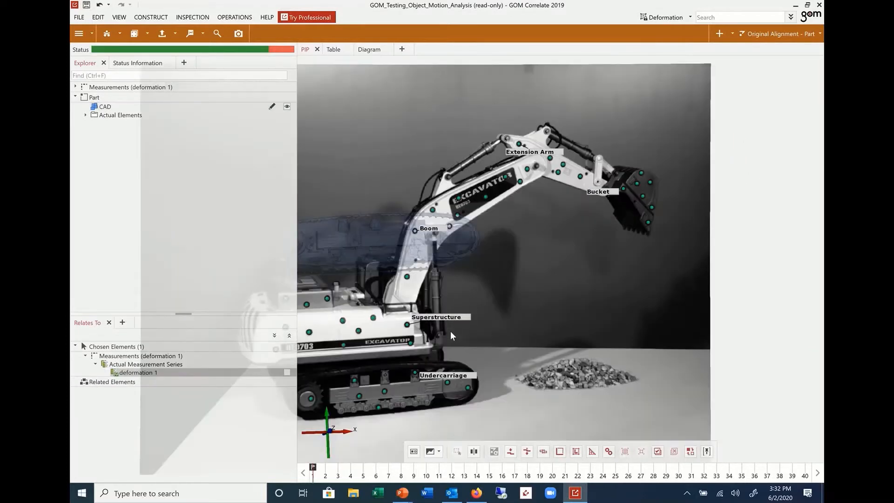
middle_drag(450, 331, 484, 315)
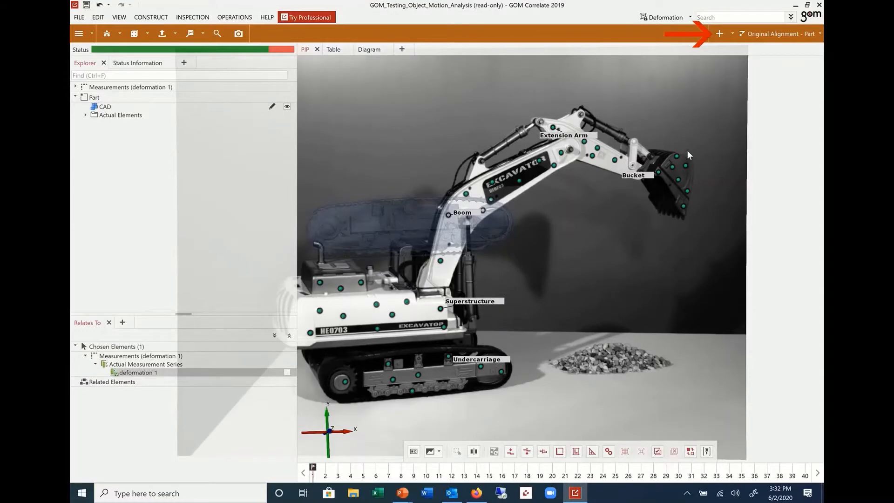
- Start a 3-point alignment with the CAD model shown in the picture-in-picture view and hidden in the main view
click(731, 34)
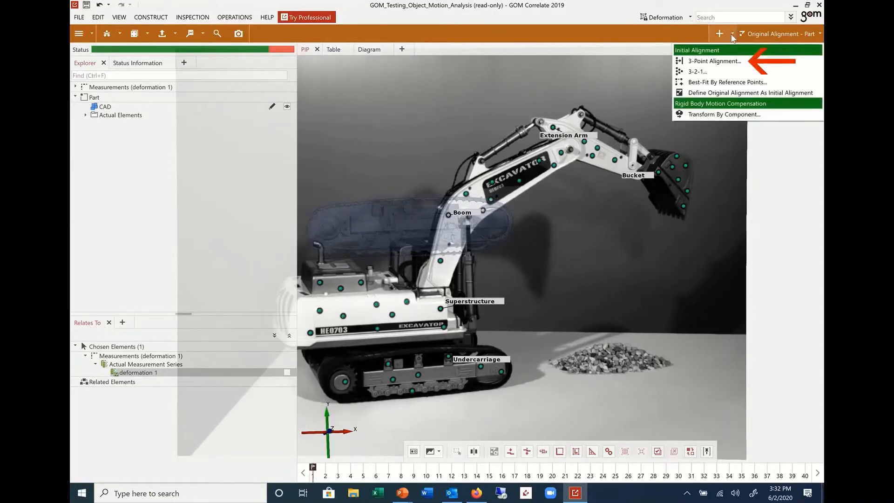
click(715, 61)
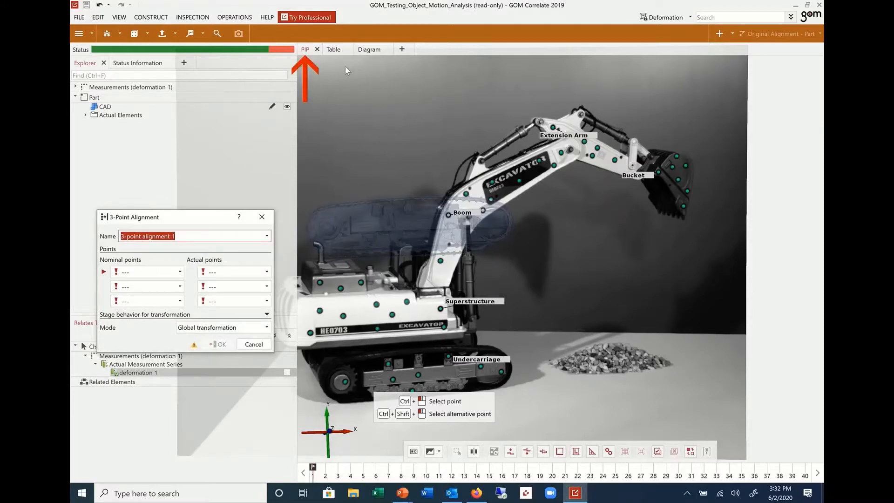
click(306, 50)
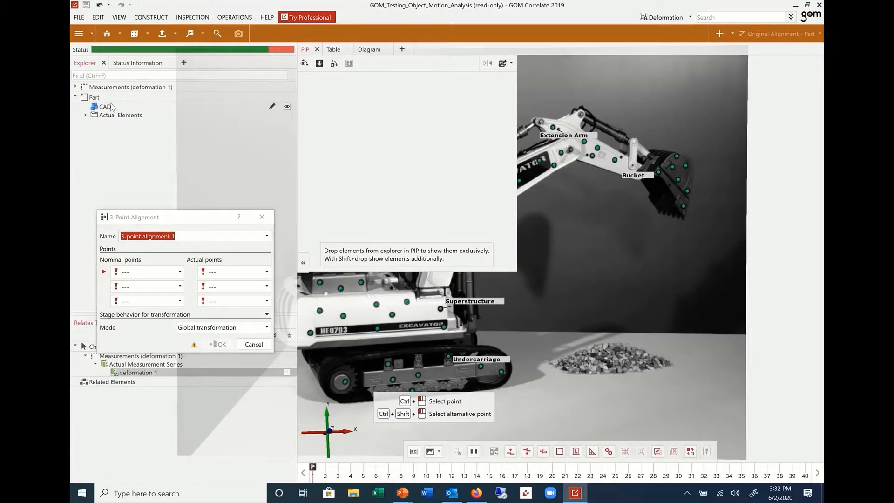
drag(112, 107, 363, 132)
drag(692, 176, 743, 171)
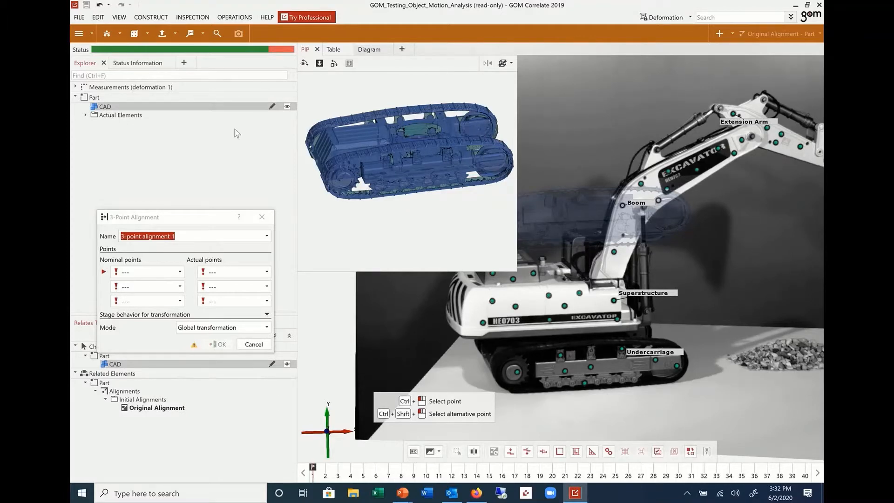
click(287, 106)
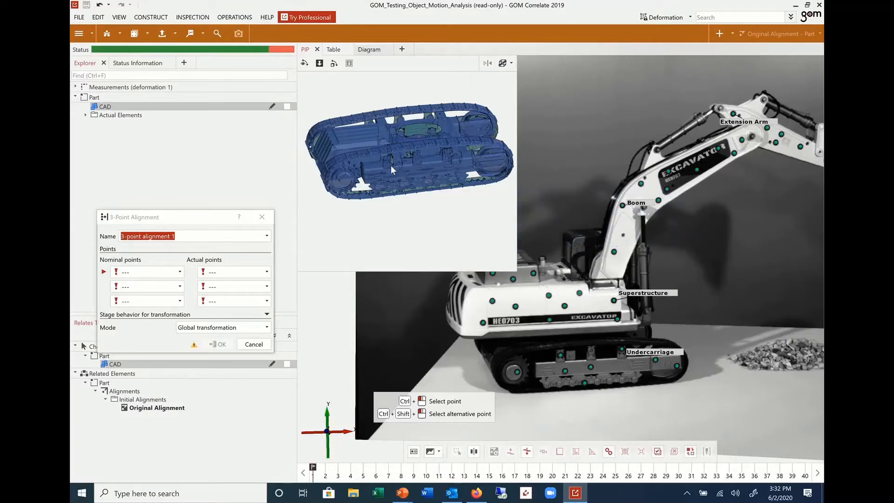
- Pair a nominal point on the CAD undercarriage's rear sprocket with the marker on the excavator's rear sprocket
drag(390, 165, 356, 236)
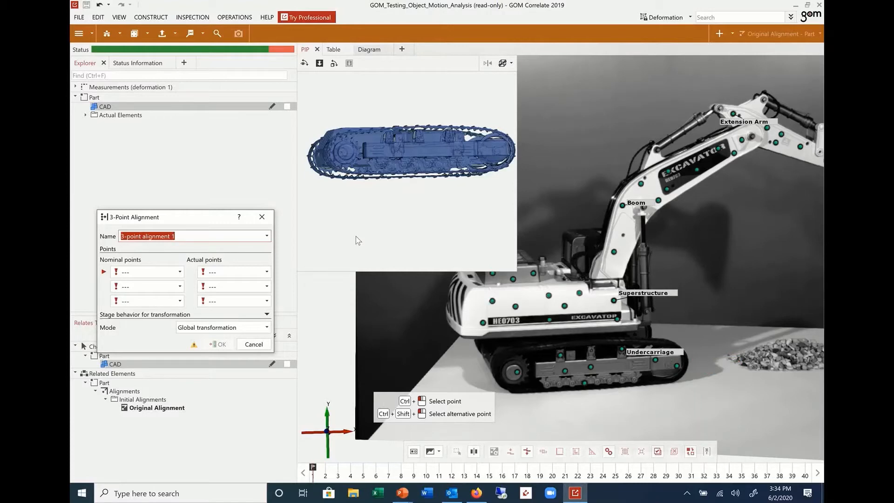
drag(378, 191, 381, 197)
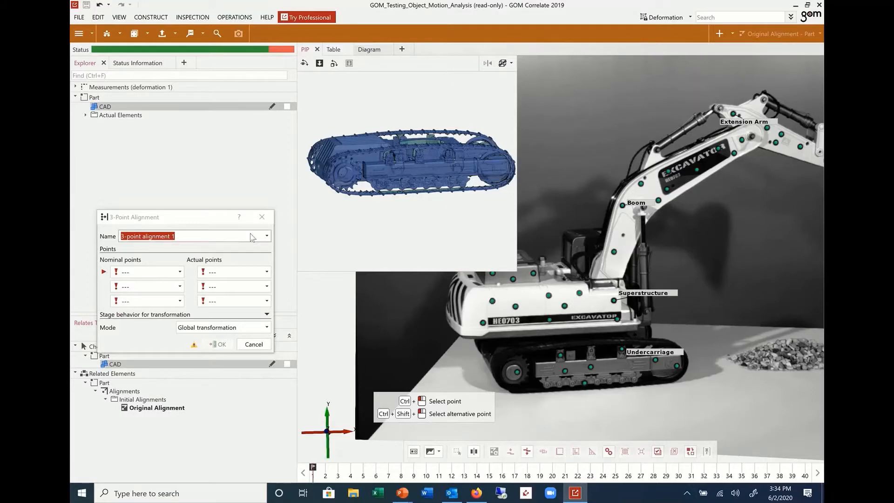
scroll(356, 185, up, 3)
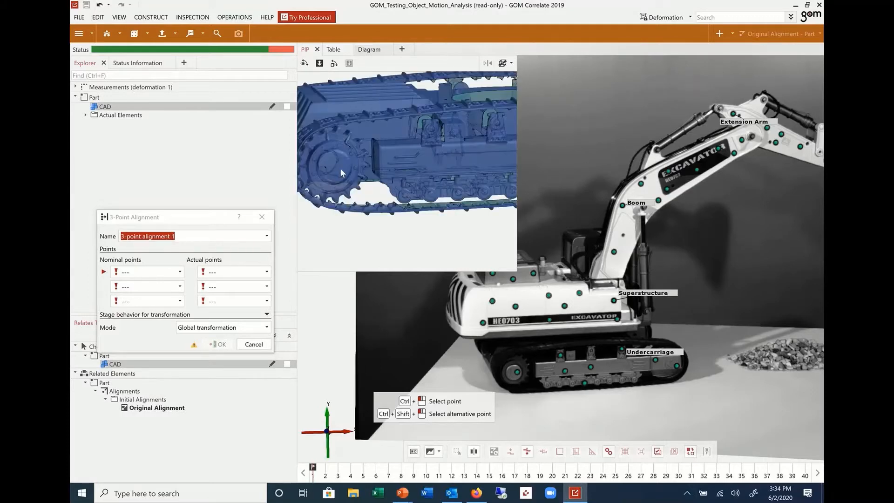
ctrl+click(348, 166)
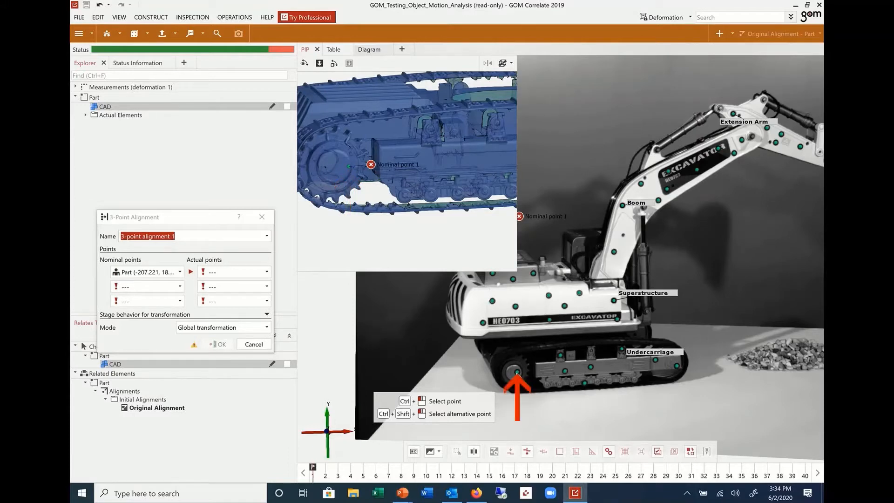
ctrl+click(517, 371)
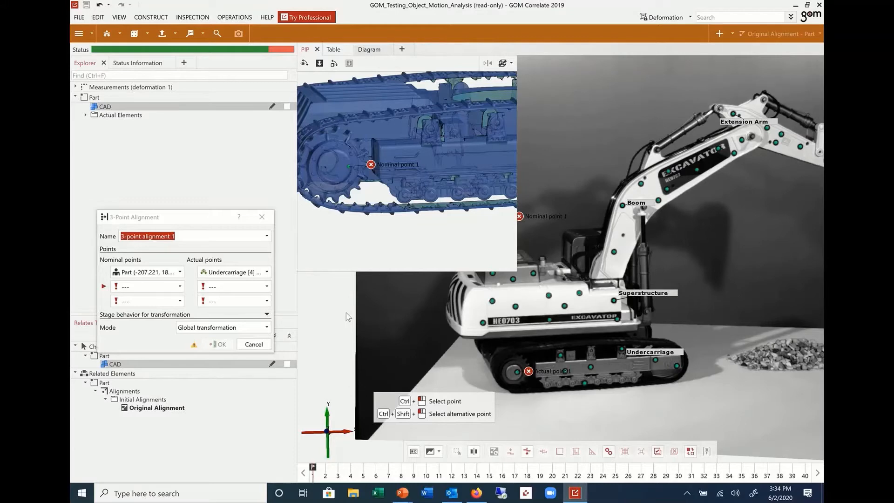
- Pair the second and third nominal points, at mid-track frame and front wheel, with the matching Undercarriage markers on the excavator
middle_drag(433, 218, 373, 222)
ctrl+click(434, 168)
ctrl+click(591, 366)
middle_drag(489, 205, 336, 178)
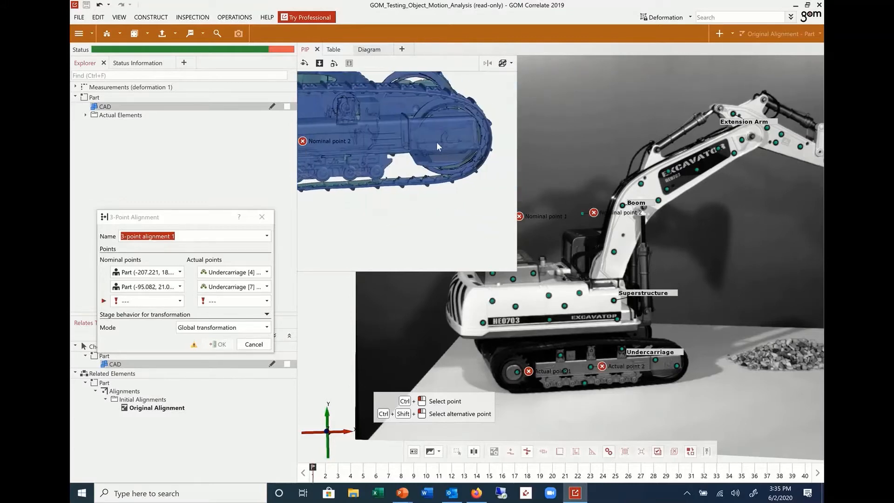
ctrl+click(468, 143)
ctrl+click(676, 370)
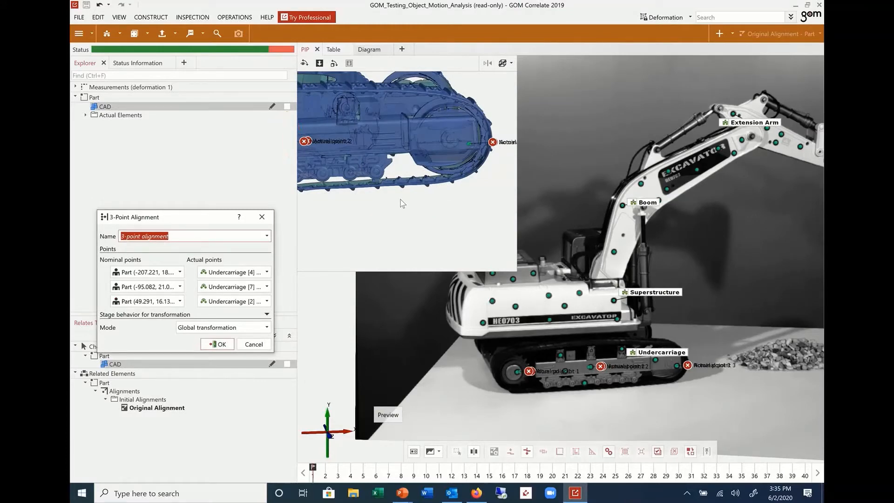
- Show the CAD model in the main view and check its previewed fit in 3D and with image mapping on
scroll(499, 353, down, 2)
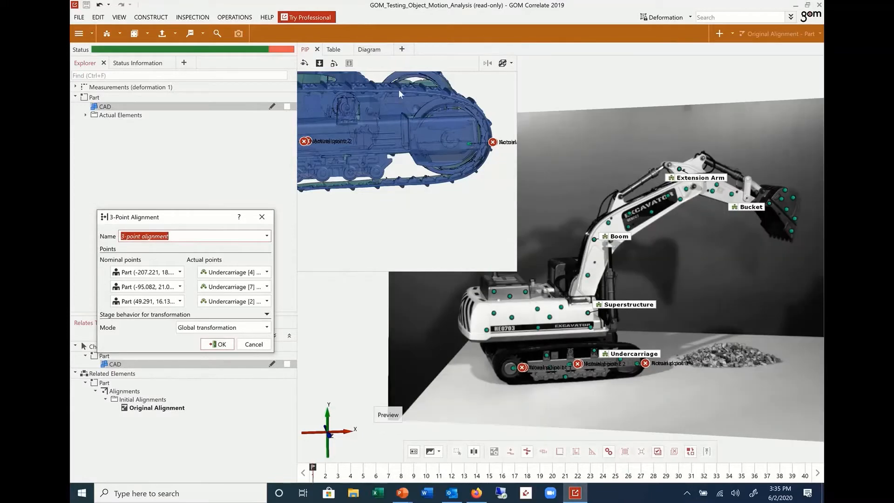
click(287, 106)
scroll(560, 374, up, 3)
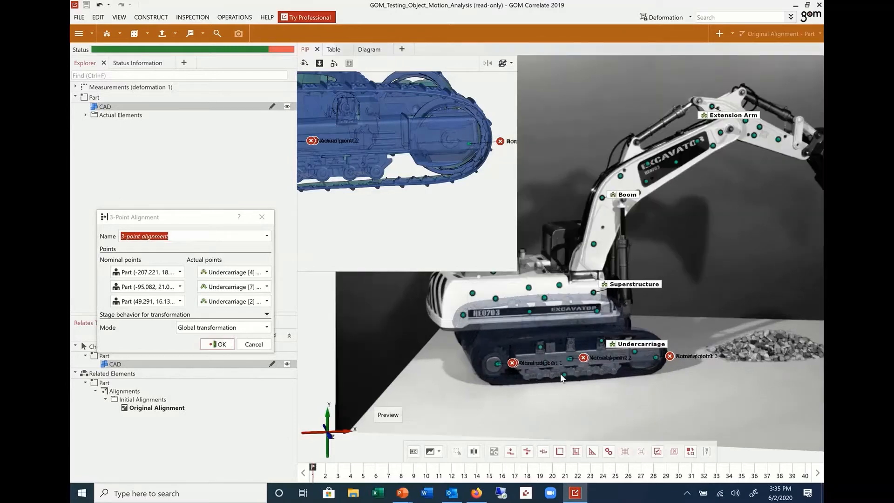
mouse_move(523, 352)
mouse_down()
mouse_move(538, 362)
mouse_move(517, 358)
mouse_up()
click(439, 450)
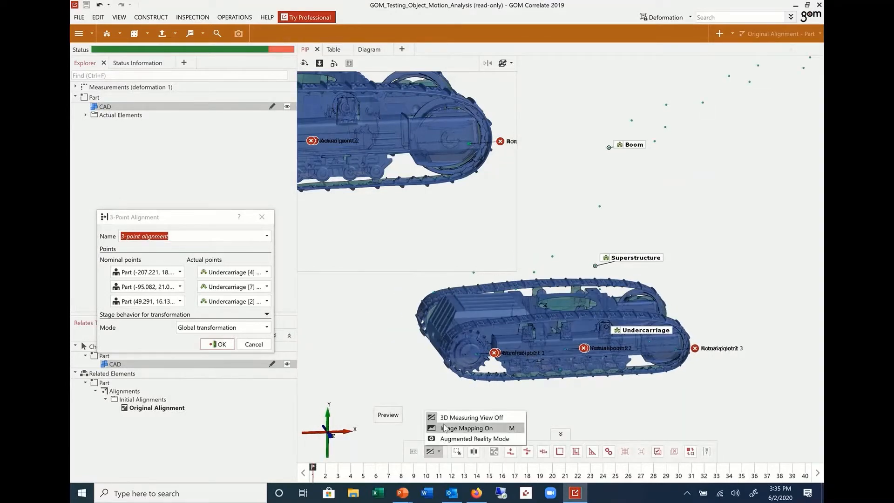
click(445, 428)
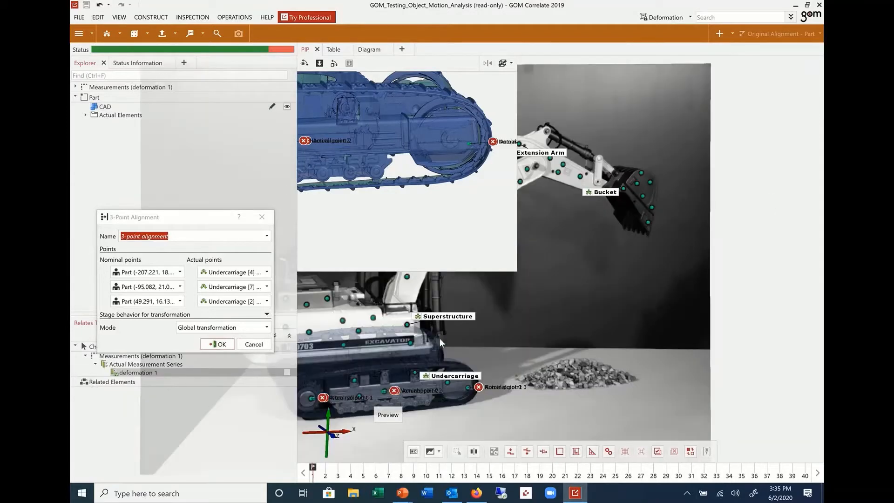
right_drag(439, 343, 586, 328)
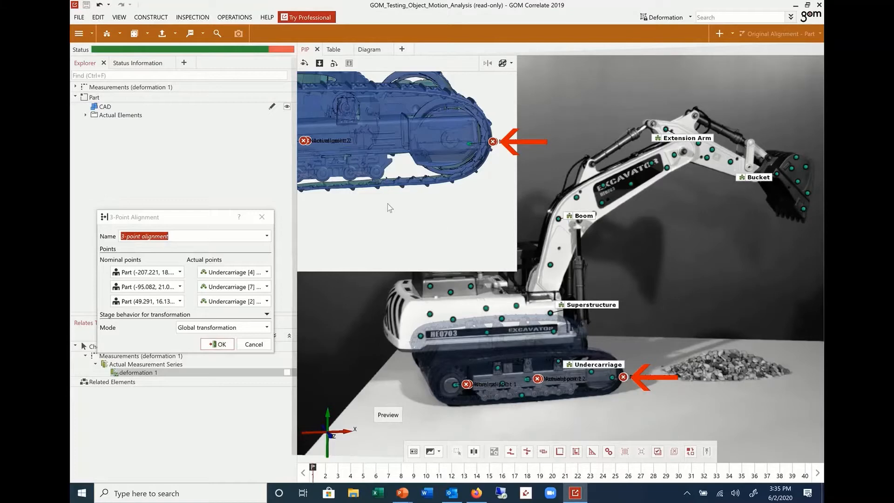
- Accept the 3-point alignment with global transformation and close the picture-in-picture view
drag(403, 208, 479, 187)
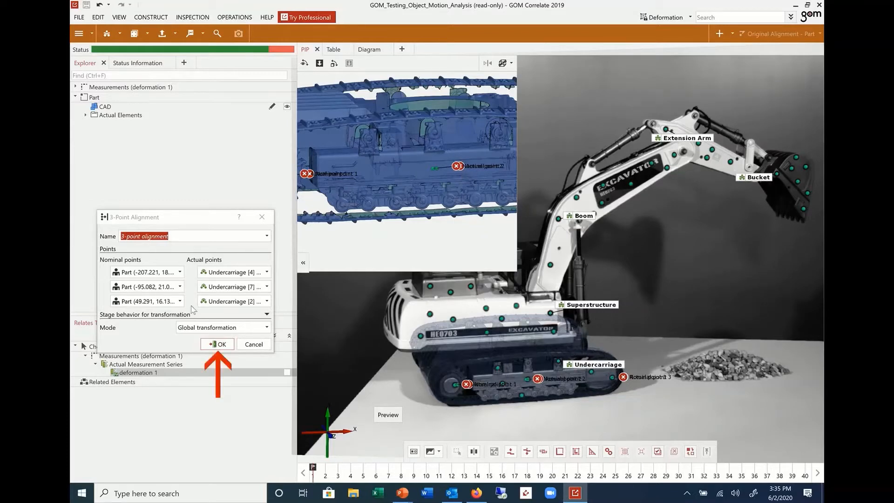
click(221, 346)
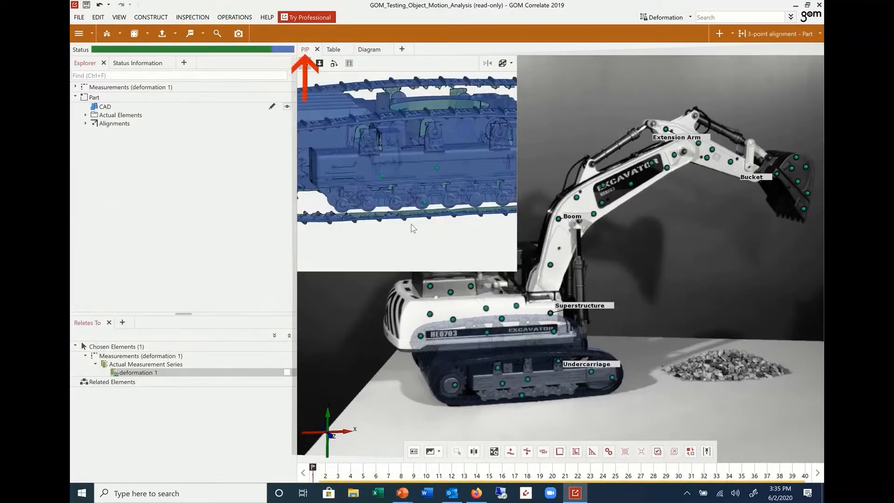
click(307, 52)
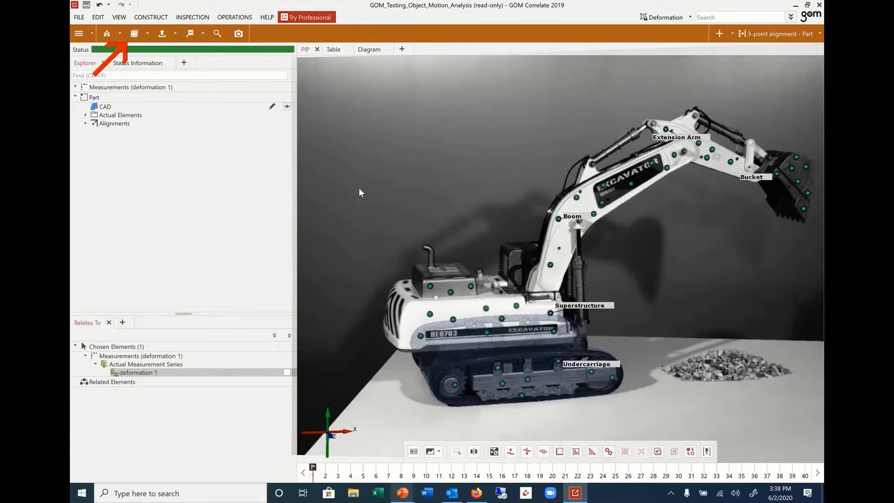
- Create a displacement check of the point components against a fixed value of 0.000 mm and advance to stage 35
click(134, 35)
click(158, 51)
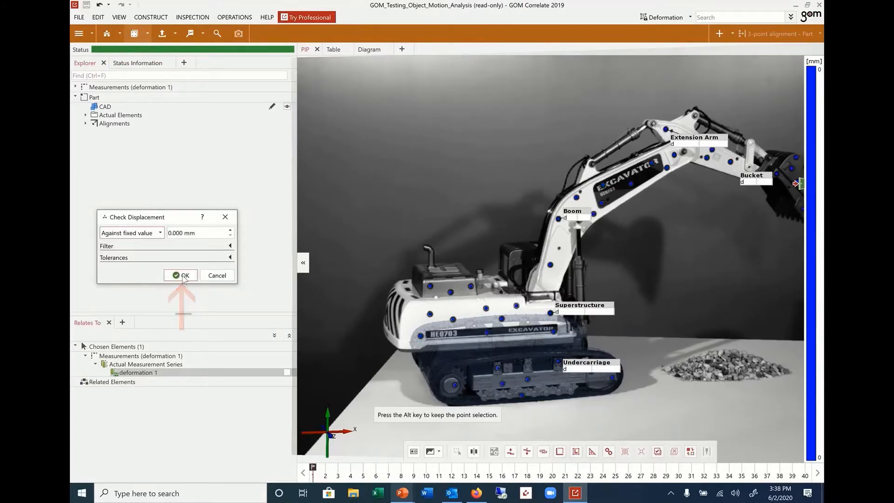
click(182, 275)
drag(471, 472, 754, 460)
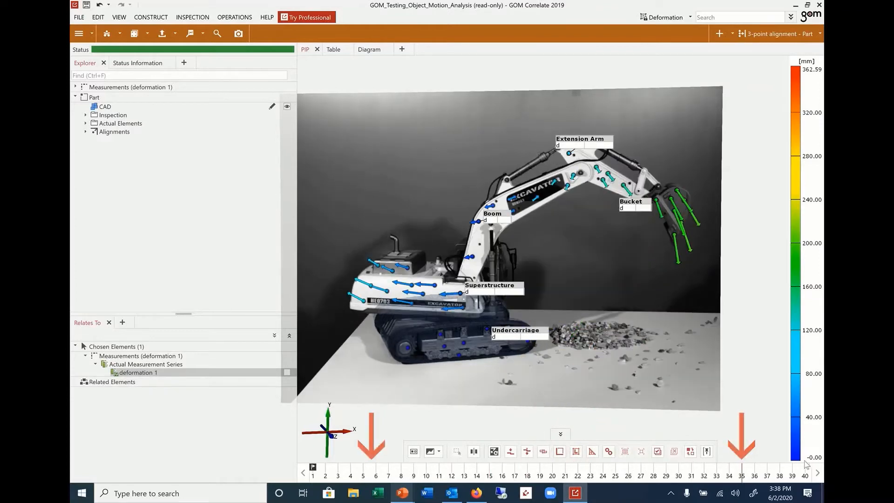
- Run through the timeline from stage 1 to the last stages to examine the components' displacement vectors and the excavator's motion
drag(561, 483, 286, 466)
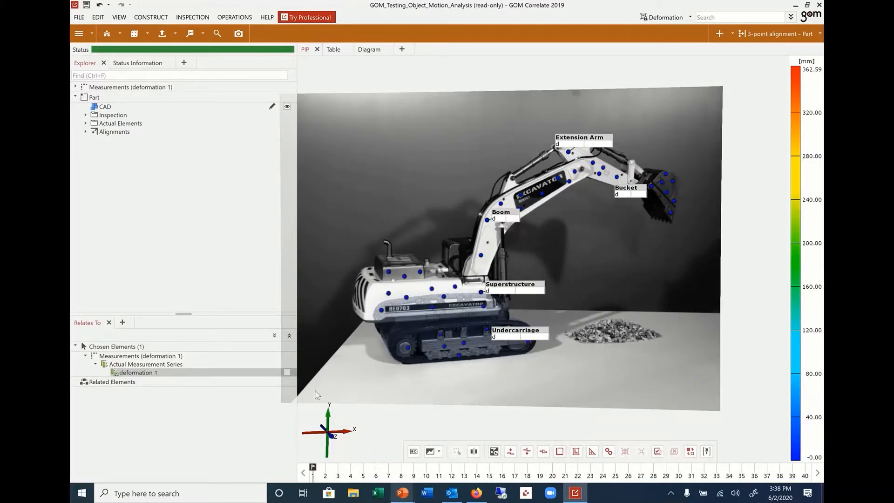
click(365, 475)
drag(365, 474, 602, 463)
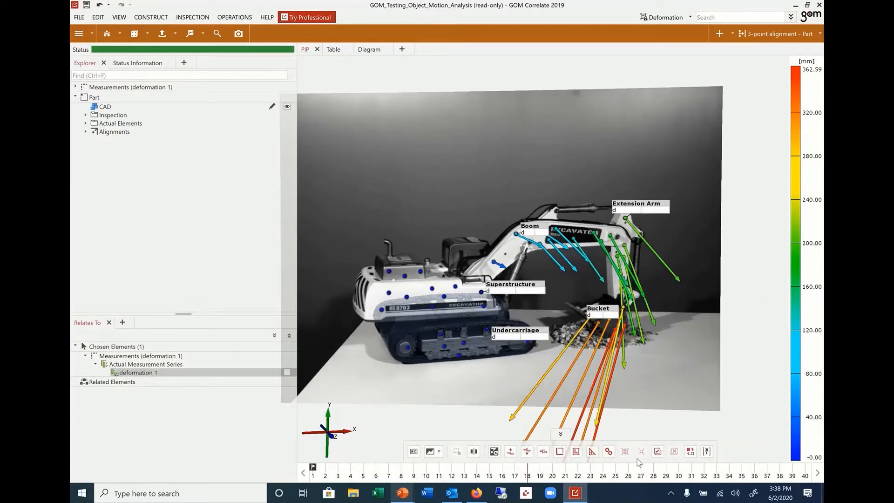
drag(683, 461, 801, 462)
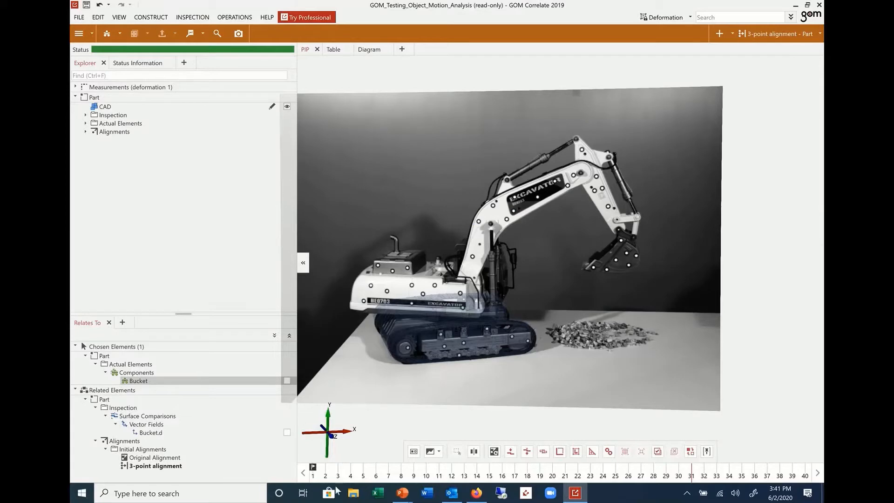
drag(329, 478, 801, 448)
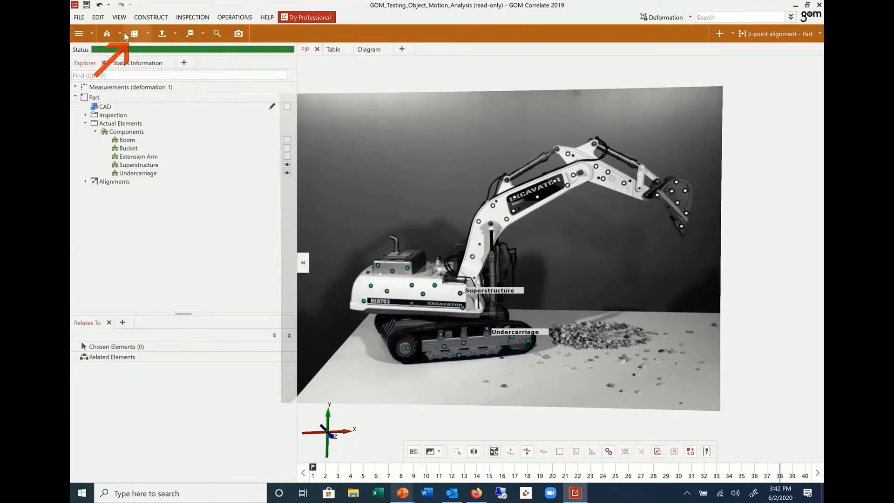
- Create a Displacement (Y) check on Superstructure and Undercarriage against a fixed value of 0.000 mm and review it up to stage 31
click(147, 34)
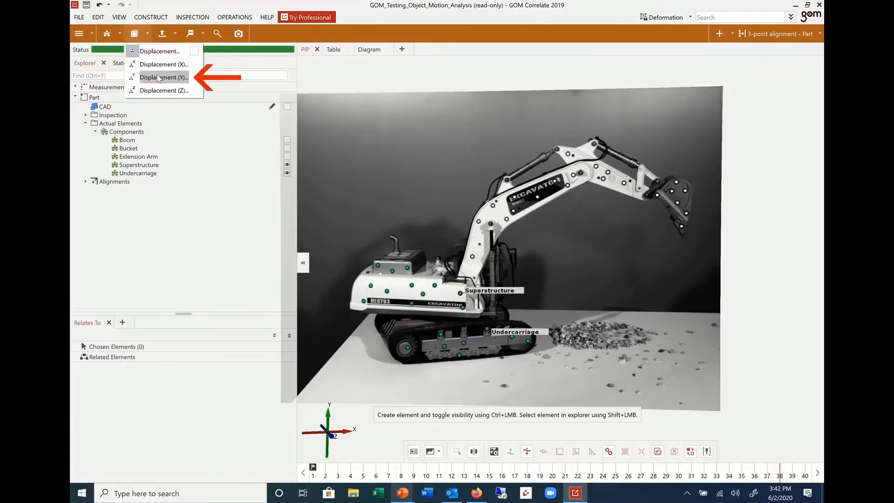
click(158, 77)
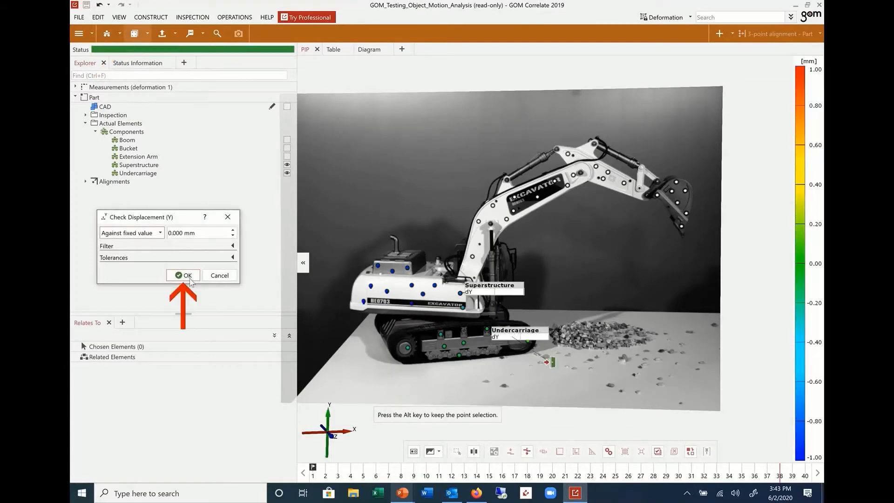
click(188, 277)
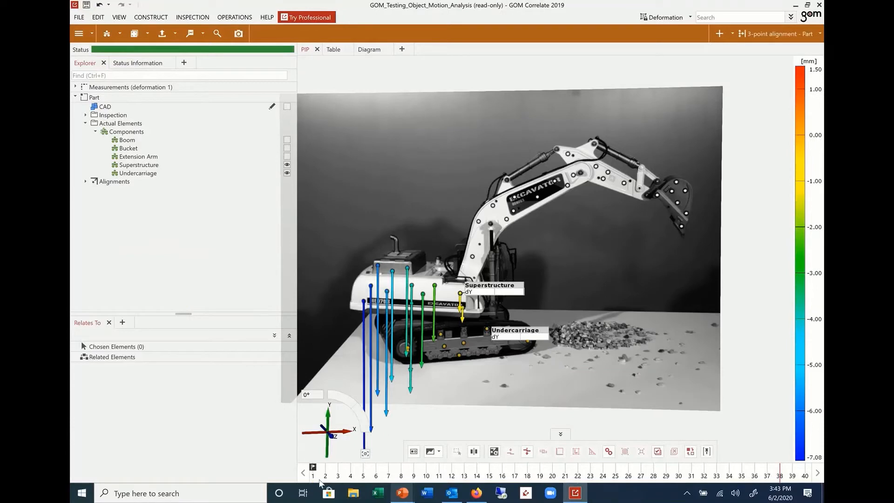
click(414, 473)
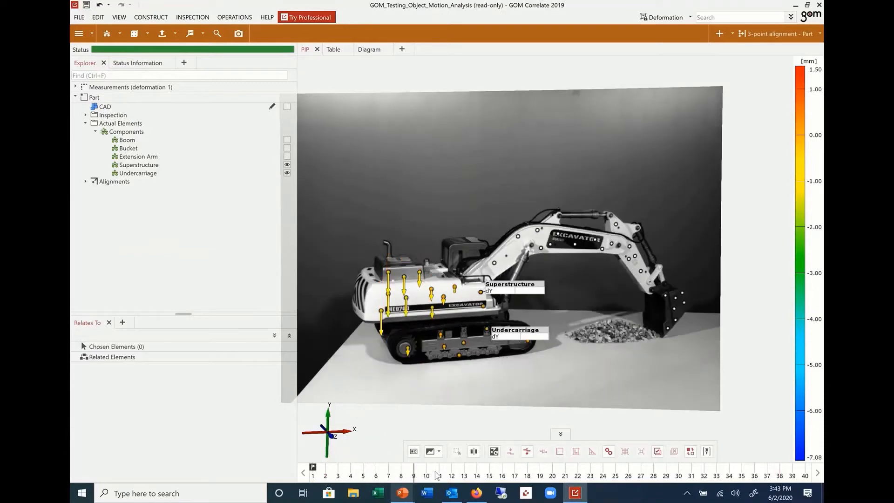
drag(436, 474, 691, 468)
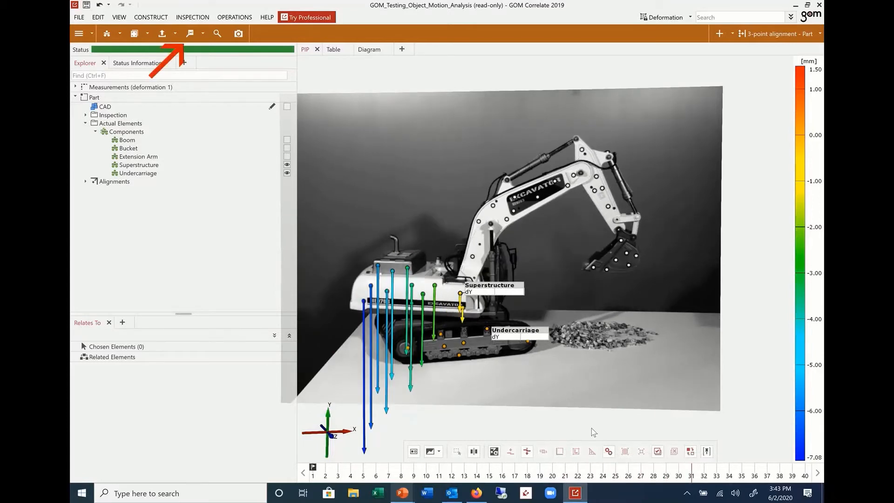
- Create deviation labels on the rearmost Superstructure point and an upper Undercarriage point, and follow their values through the stages to stage 38
click(190, 33)
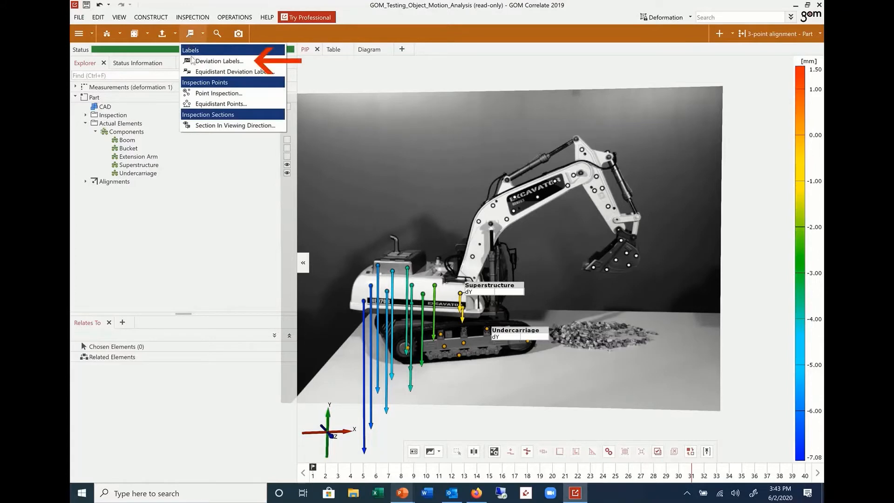
click(193, 61)
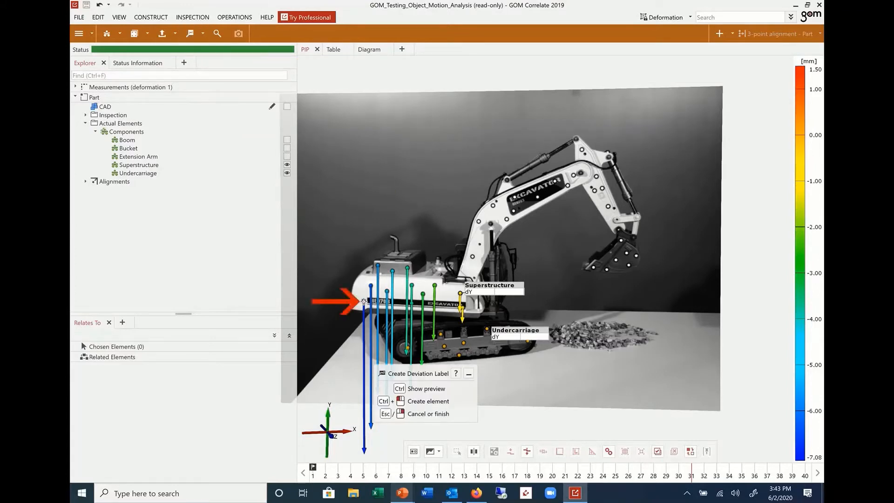
ctrl+click(363, 301)
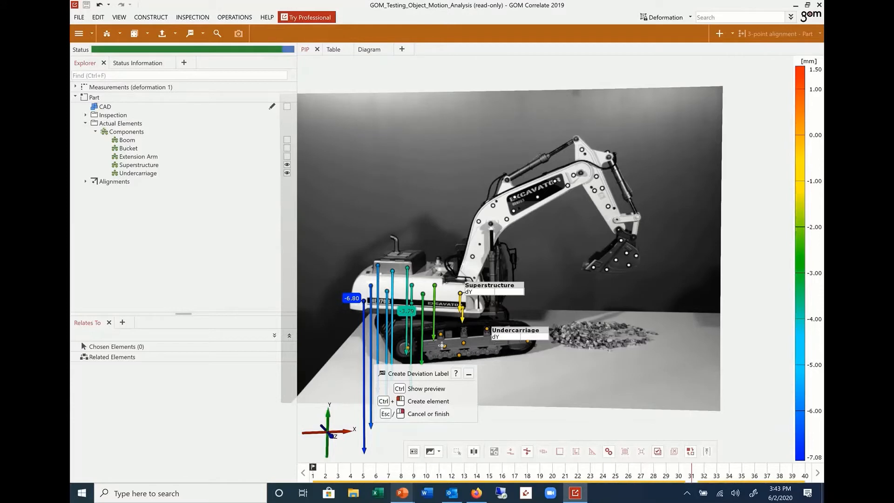
ctrl+click(441, 333)
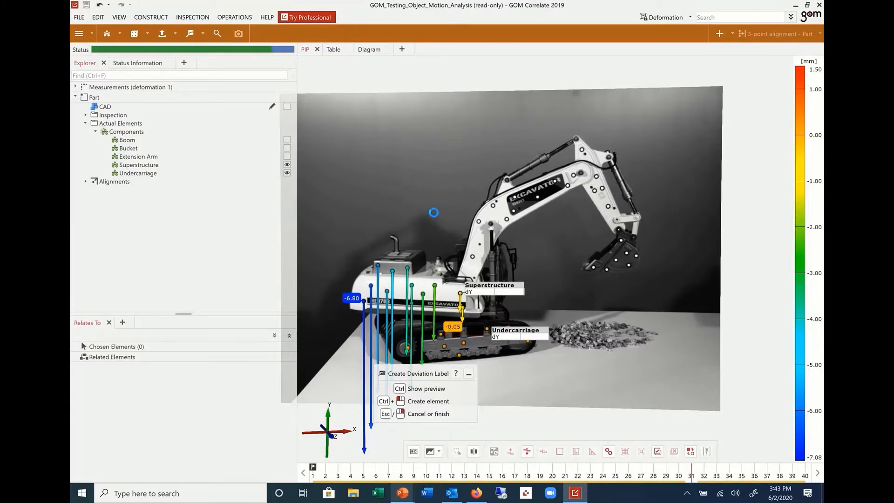
key(Escape)
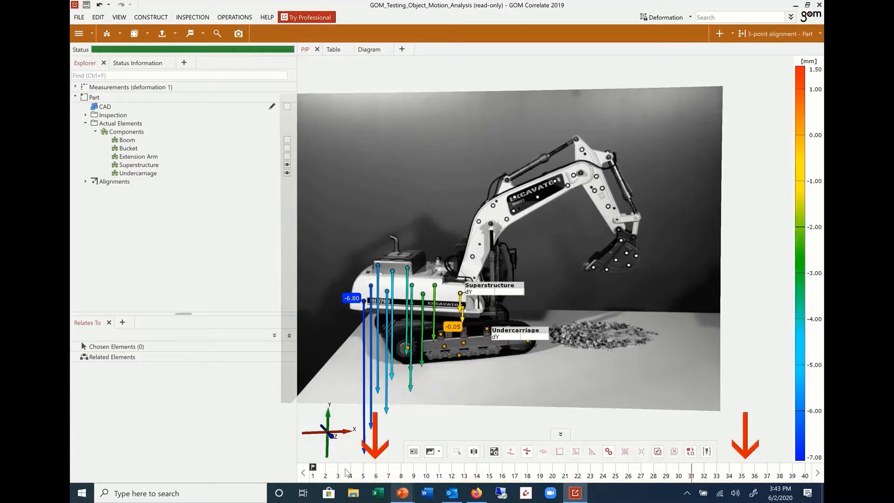
drag(343, 469, 785, 468)
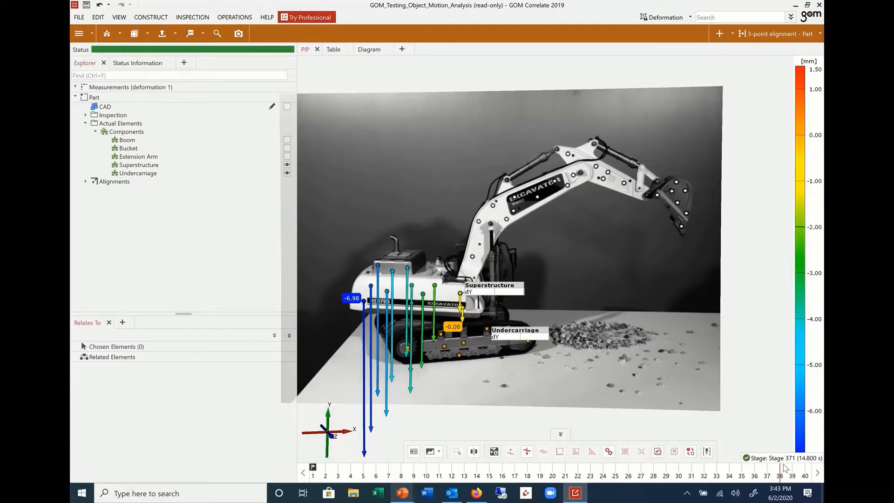
- Select stages 1 to 24 on the timeline and create a stage range from them named "Vertical Movement"
drag(377, 474, 604, 472)
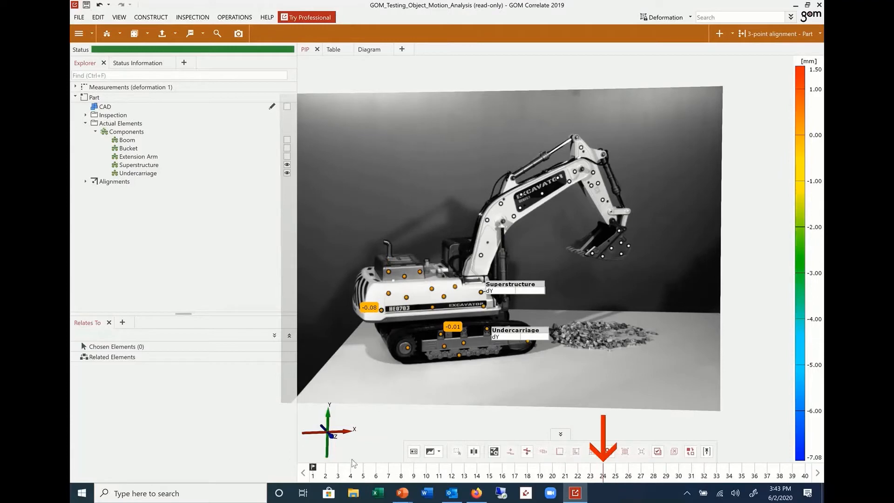
click(315, 474)
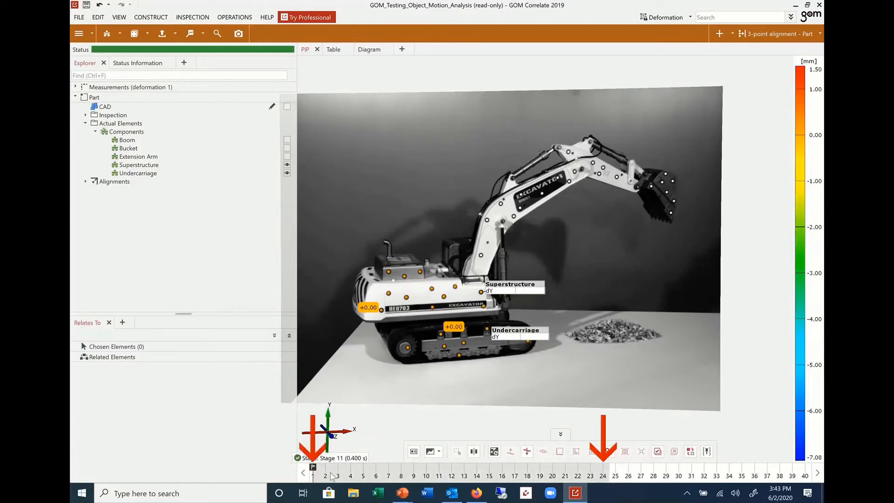
right_click(332, 470)
mouse_move(372, 428)
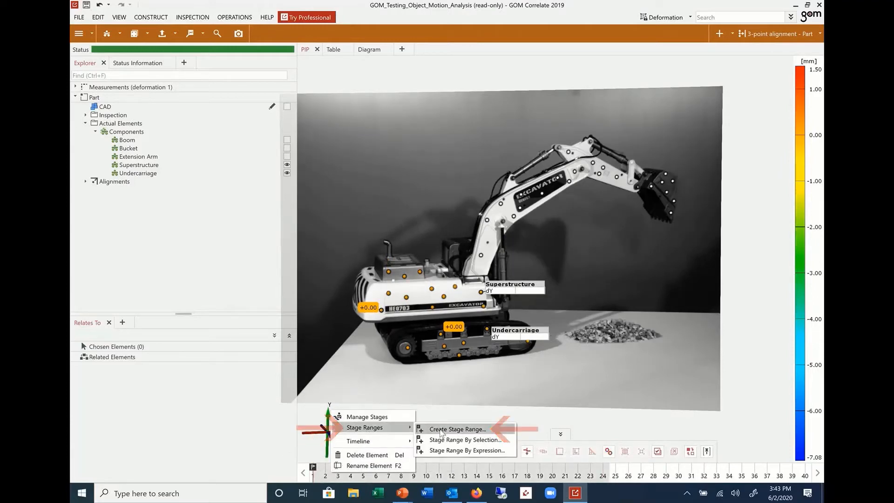
click(457, 428)
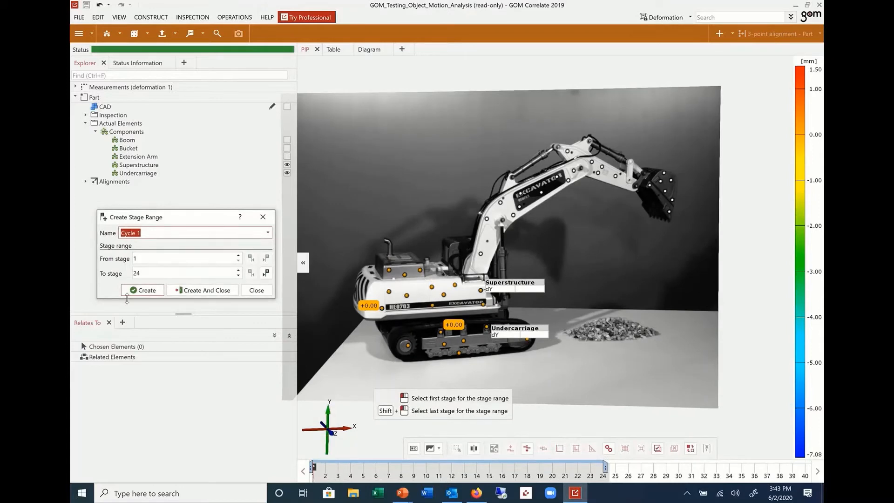
text(Vertical Movement)
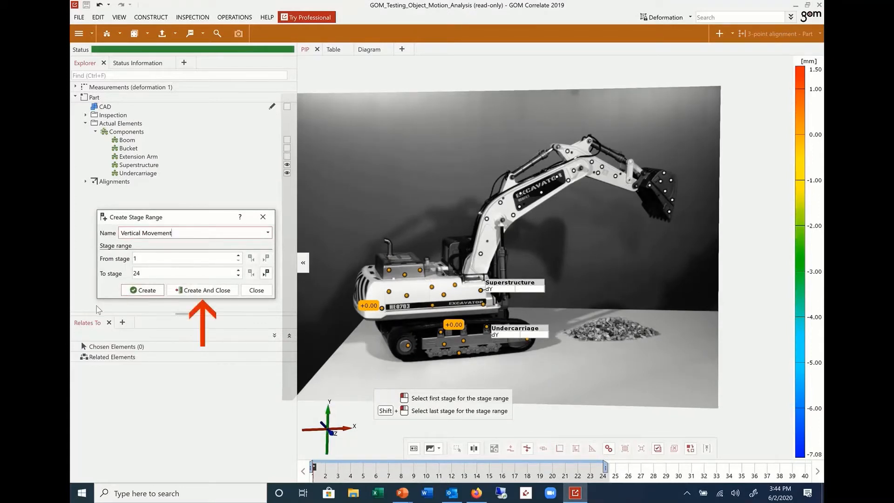
click(184, 292)
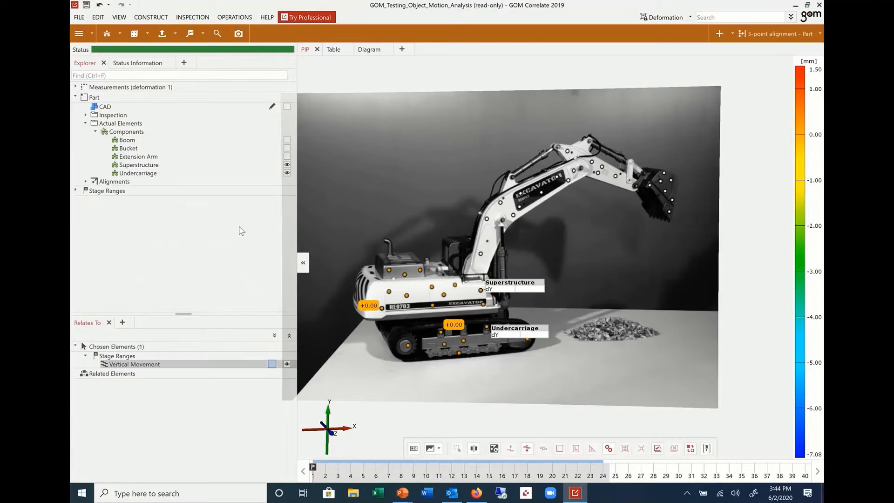
click(412, 227)
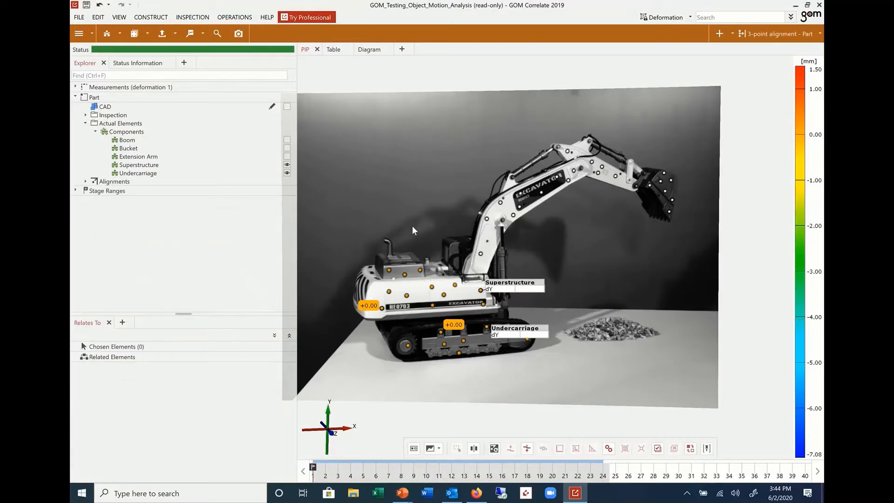
- Activate the Vertical Movement stage range so the timeline covers only its stages, and return to stage 1
click(552, 473)
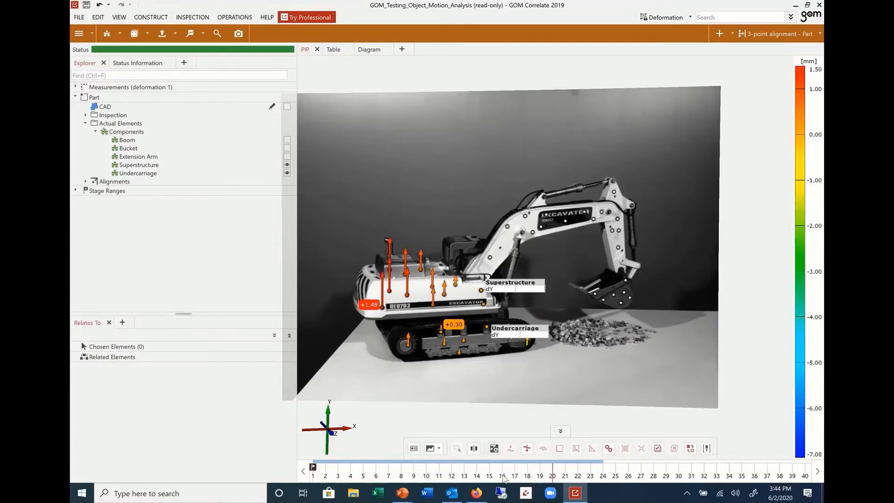
click(428, 462)
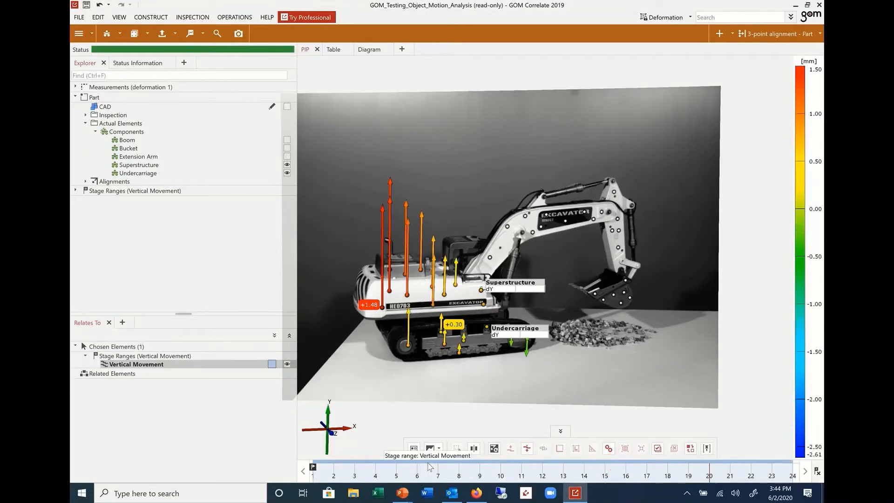
click(354, 470)
click(311, 471)
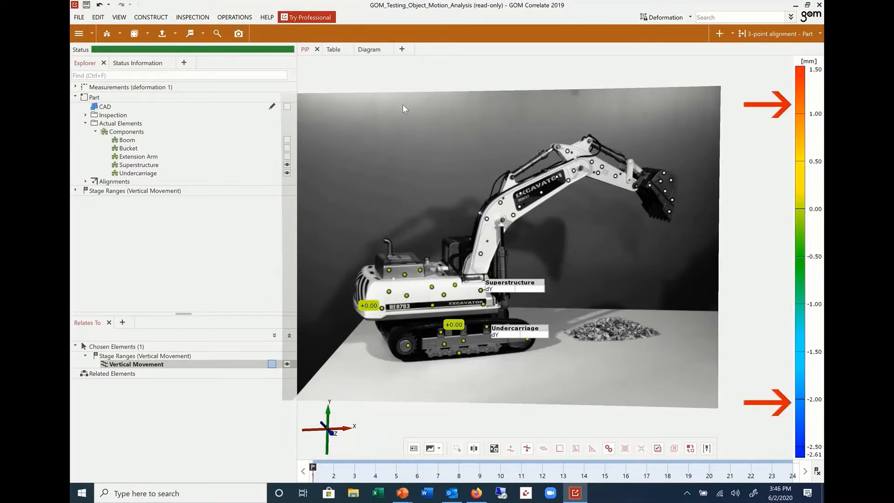
- Apply a scaling option to the displacement color legend and run through the Vertical Movement stages back to stage 1
right_click(800, 171)
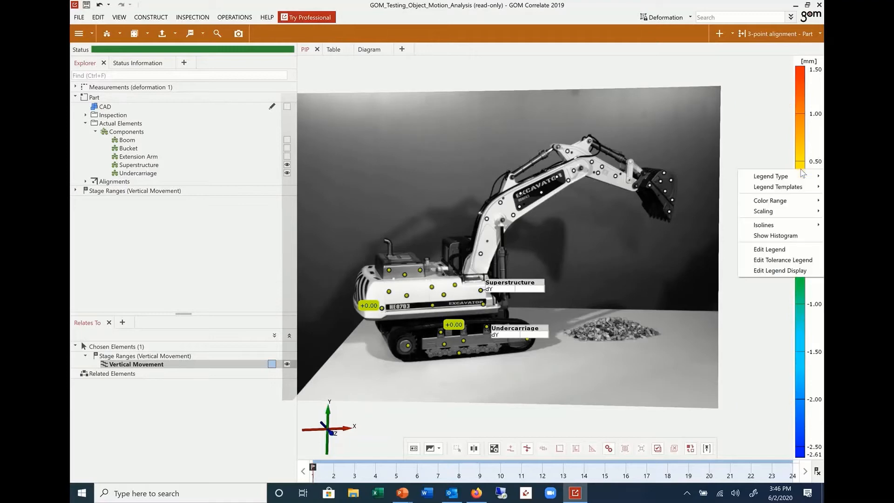
mouse_move(791, 216)
click(711, 213)
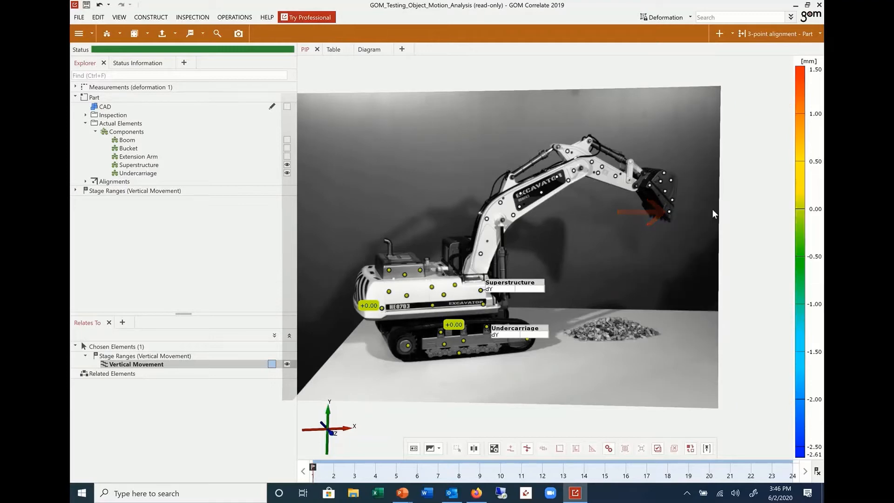
drag(372, 474, 625, 473)
drag(710, 470, 294, 467)
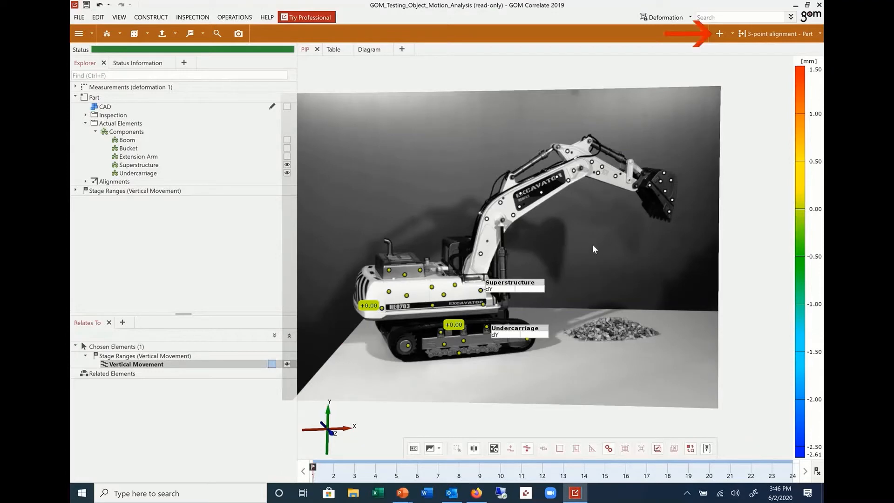
- Create a rigid body motion compensation with Transform By Component, using Undercarriage as the actual component
click(719, 34)
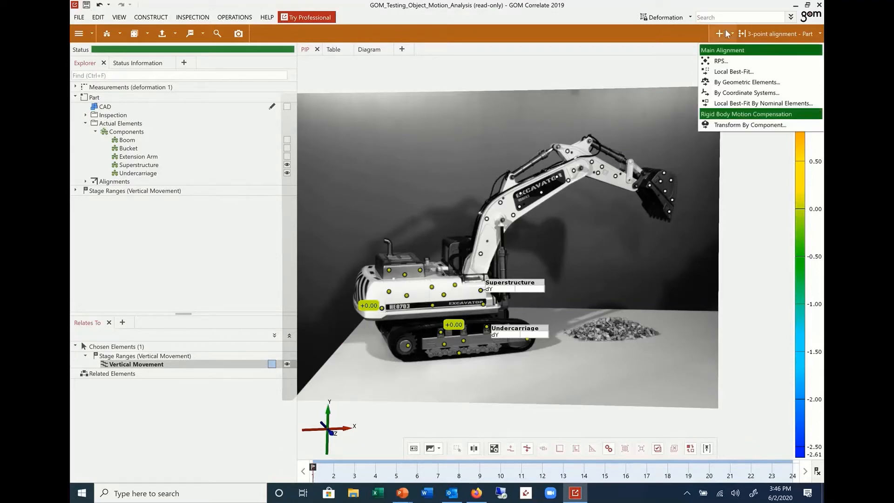
click(731, 125)
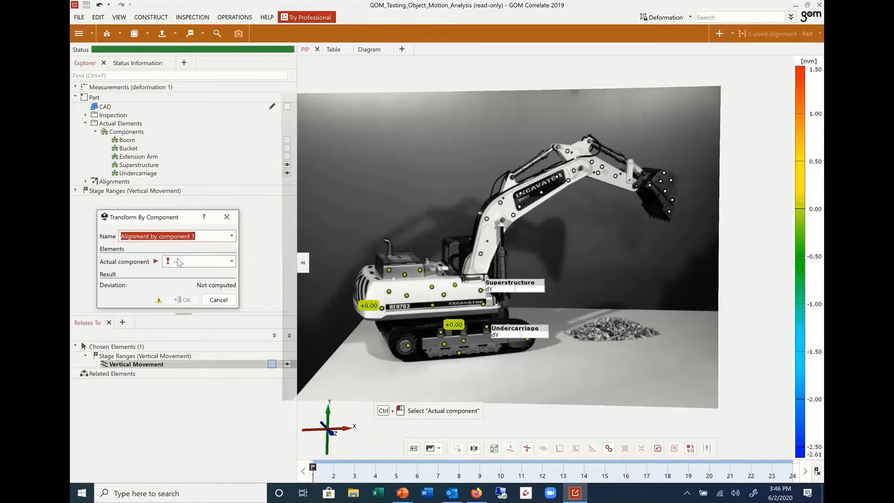
click(178, 262)
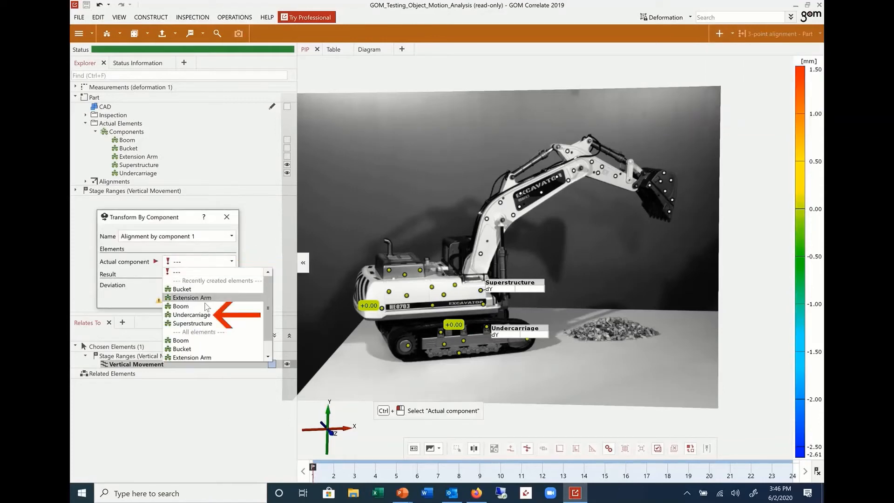
click(210, 316)
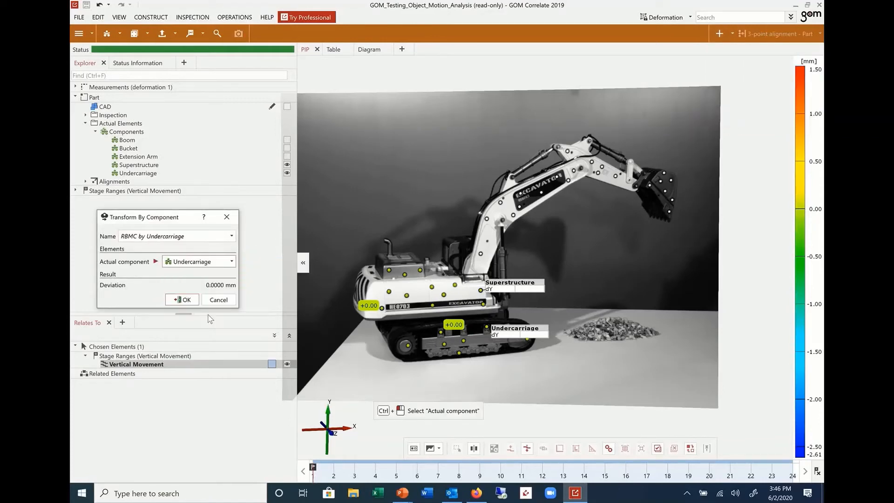
click(182, 300)
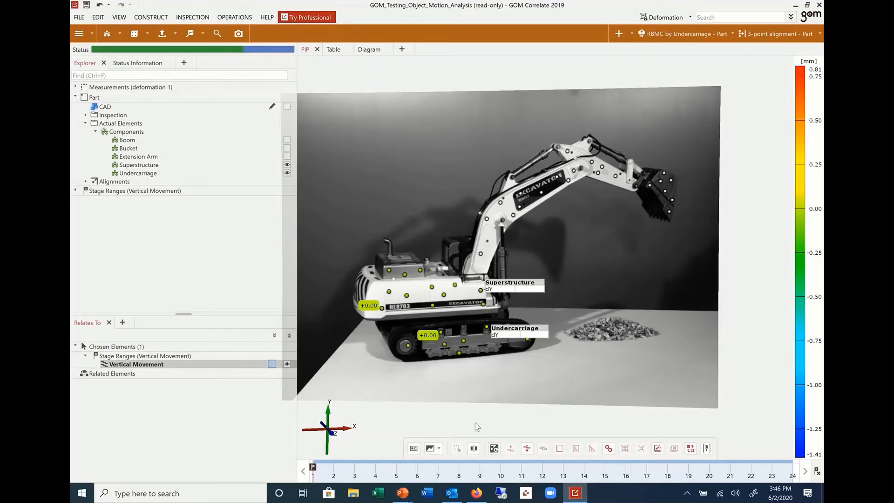
- Review the compensated Y displacements over the stage range and switch the rigid body motion compensation to disabled
mouse_move(324, 471)
mouse_down()
mouse_move(624, 465)
mouse_move(797, 441)
mouse_move(693, 455)
mouse_move(312, 454)
mouse_up()
click(680, 33)
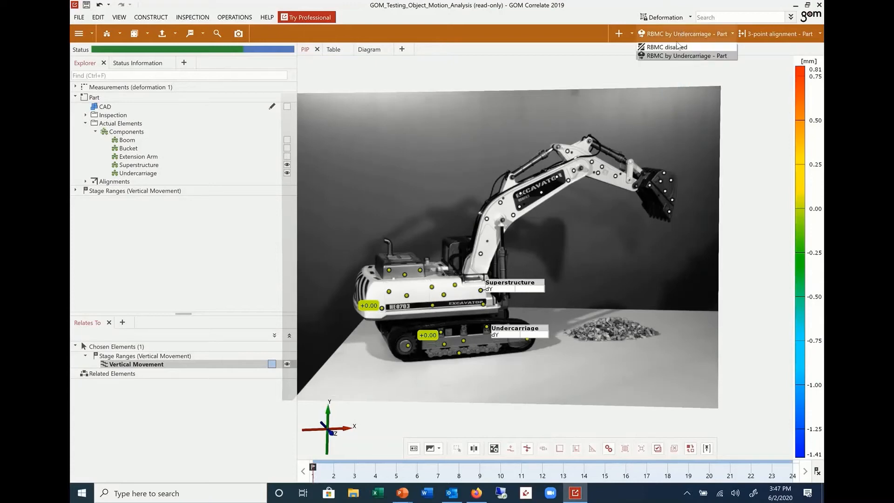
click(666, 46)
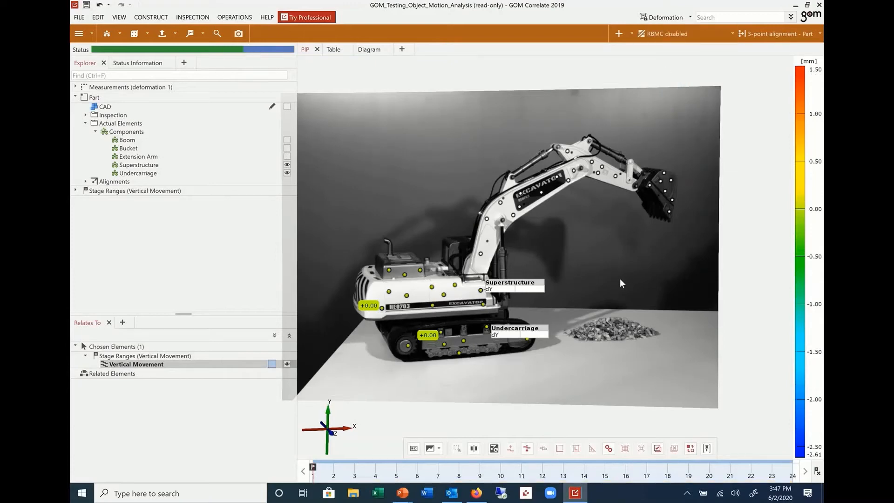
- Try the rigid body motion compensation by Boom and make RBMC by Undercarriage the active compensation
click(670, 33)
click(670, 56)
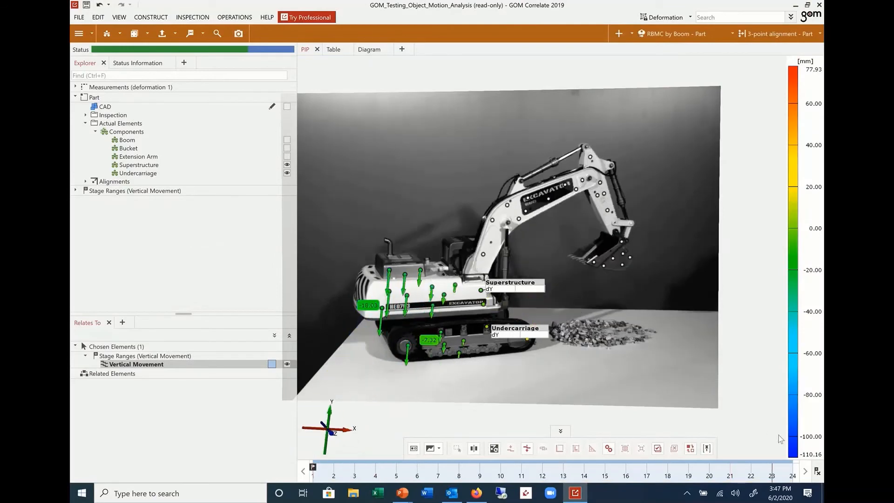
click(670, 34)
click(663, 77)
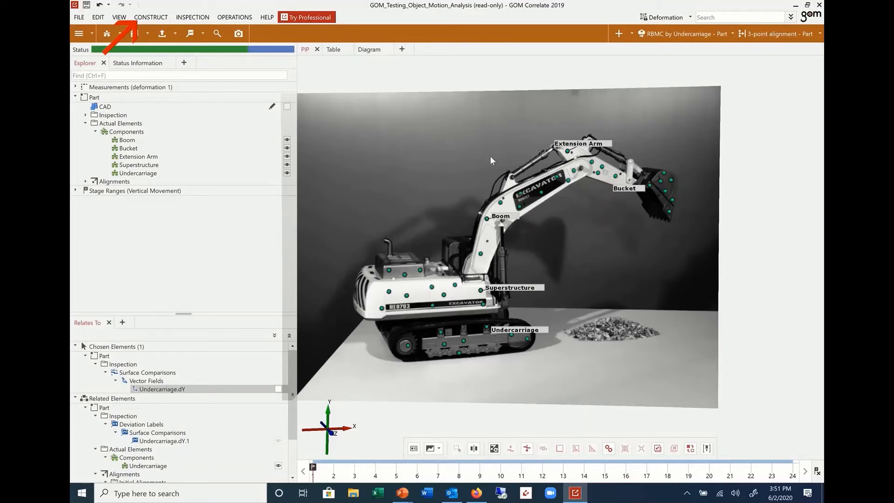
- Construct a 2-point line along the boom's lower edge, using Boom points 7 and 4 at the ends of the EXCAVATOR lettering
click(163, 20)
mouse_move(179, 41)
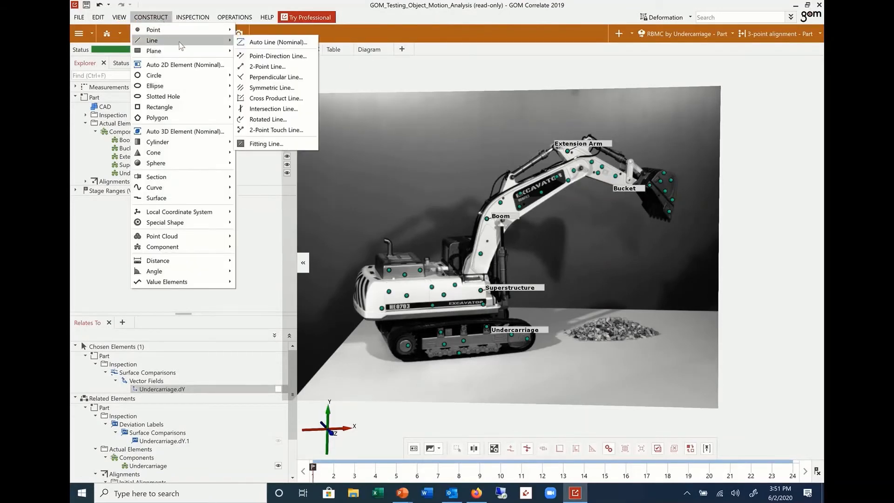
click(287, 67)
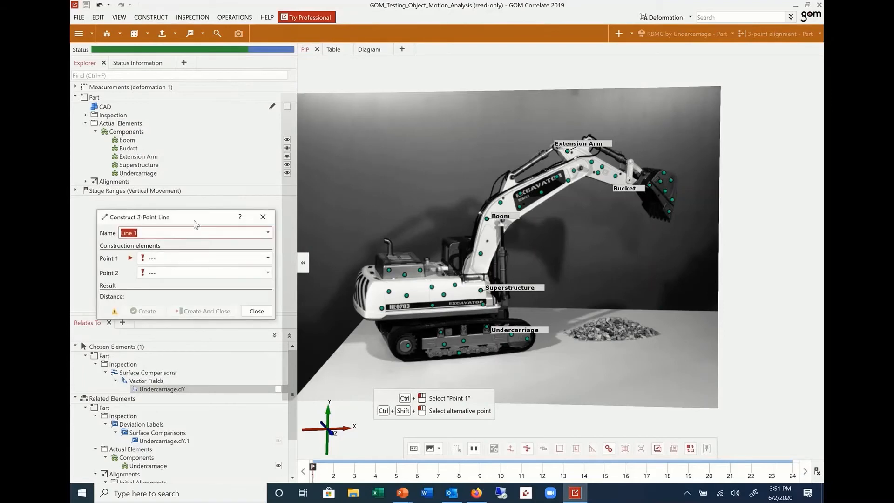
drag(195, 223, 204, 206)
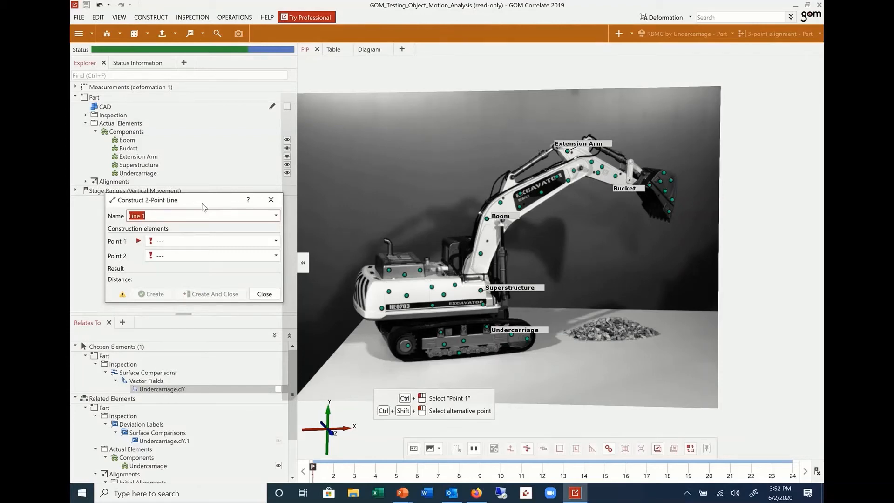
ctrl+click(520, 206)
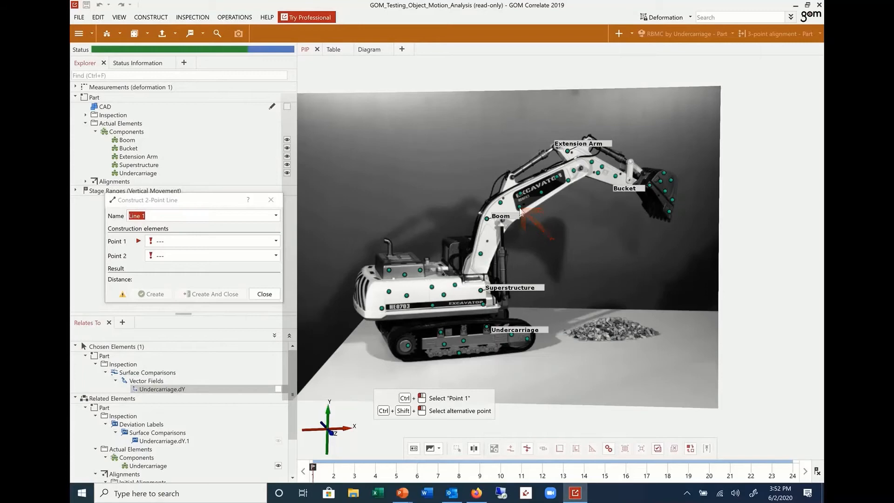
ctrl+click(568, 183)
ctrl+click(568, 183)
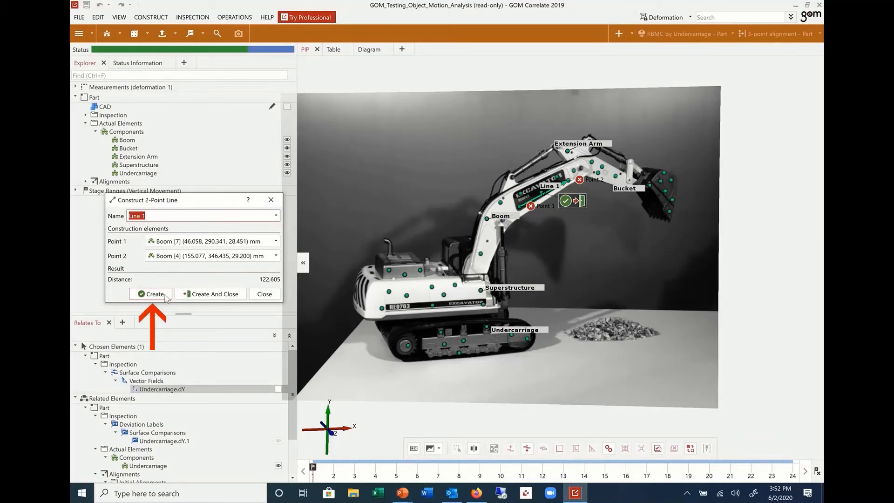
click(165, 296)
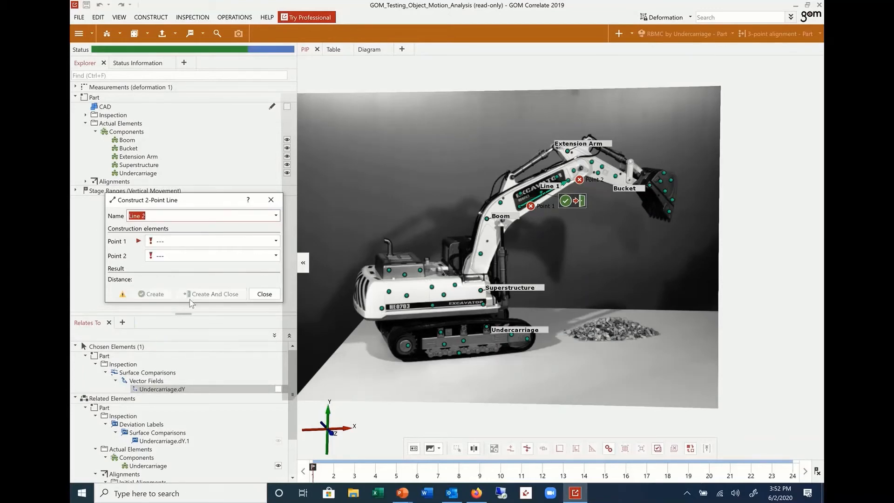
- Construct a second 2-point line along the extension arm between Extension Arm points 1 and 4, and finish line construction
ctrl+click(593, 162)
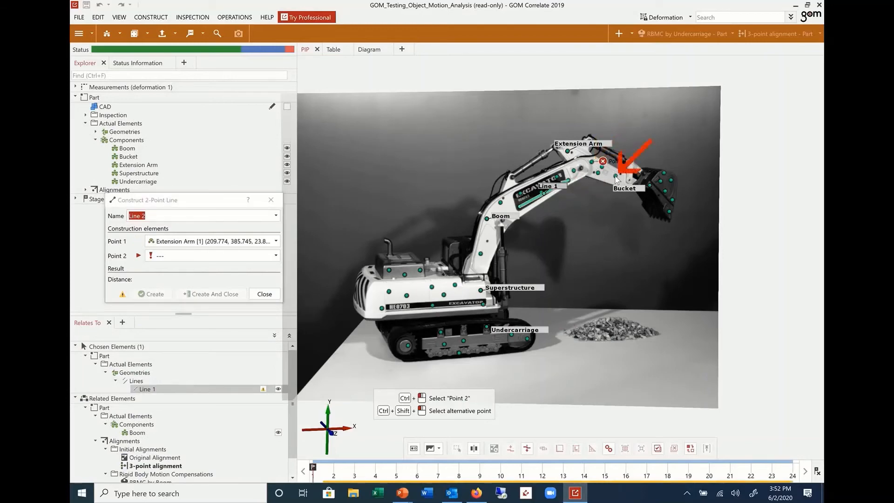
ctrl+click(616, 176)
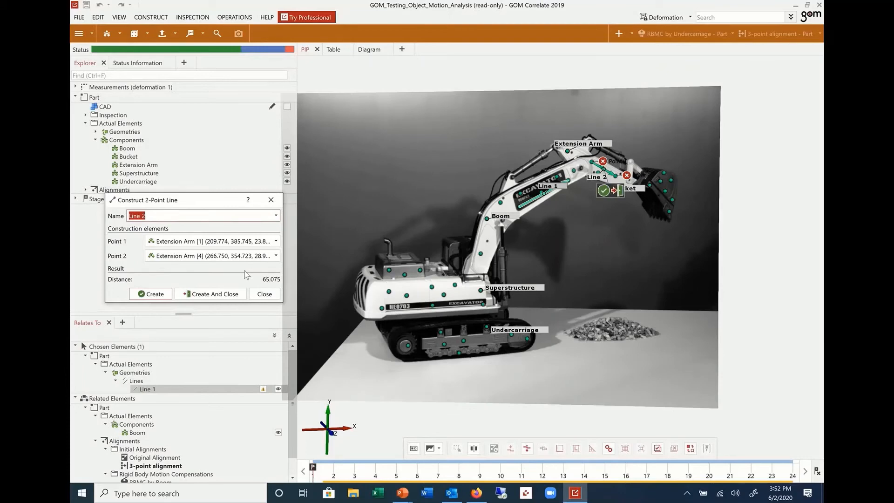
click(186, 295)
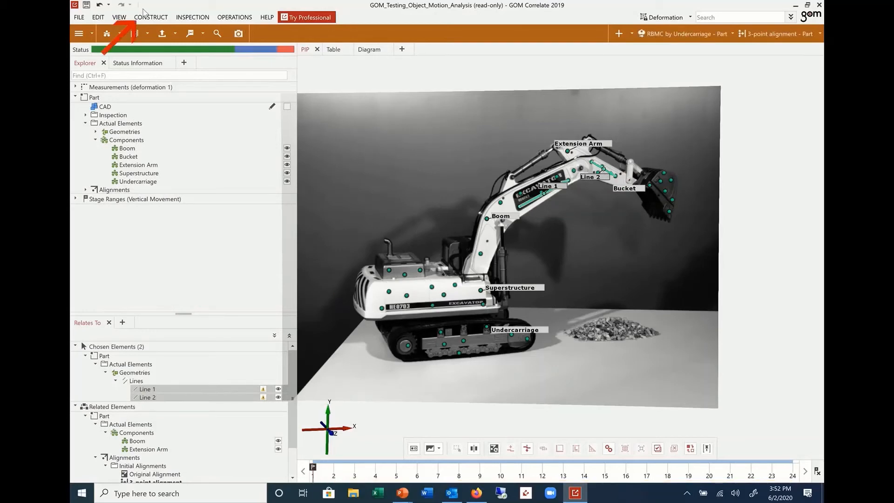
- Set up the 2-directions angle Boom-Extension Angle 1 with Line 1 as the first direction and Line 2 as the second
click(145, 16)
mouse_move(190, 271)
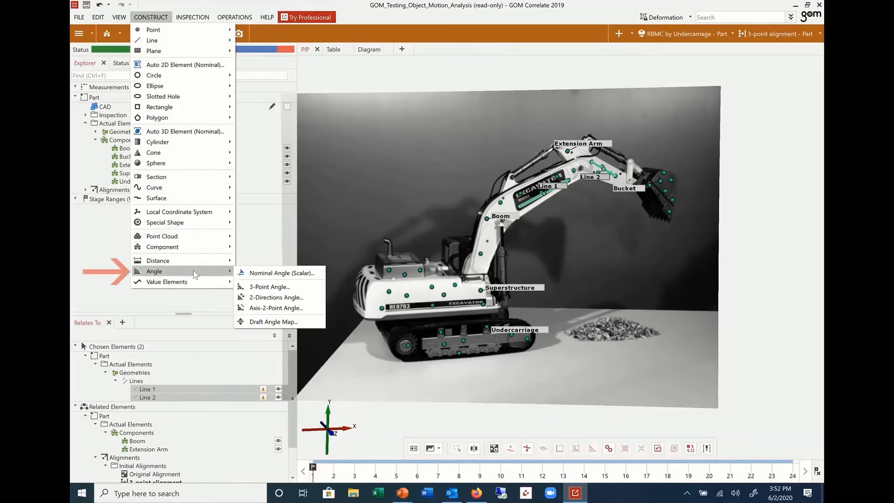
click(280, 298)
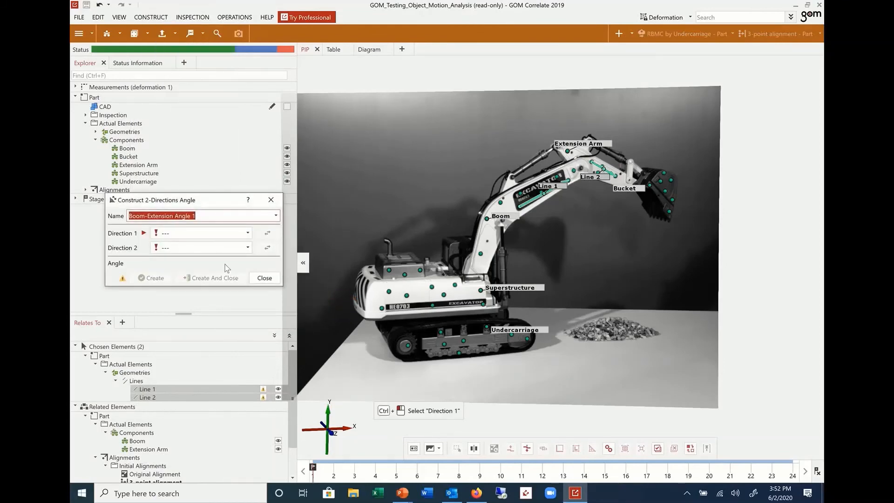
click(231, 236)
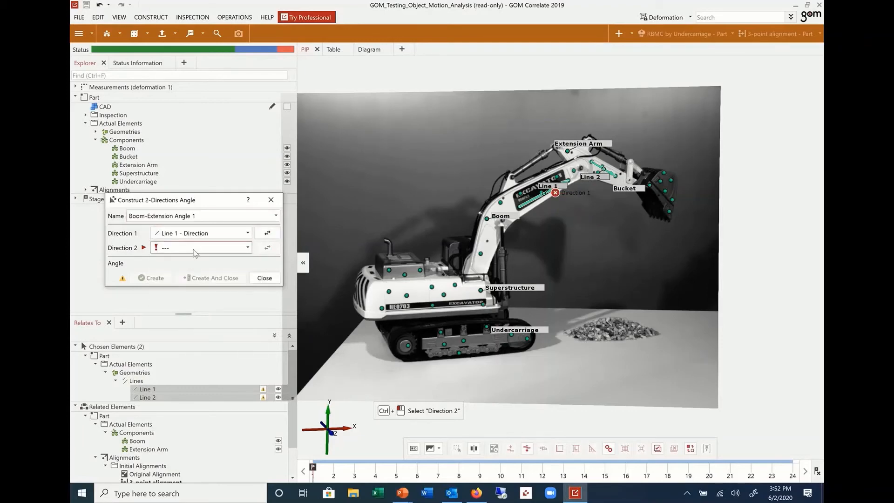
click(194, 248)
click(195, 310)
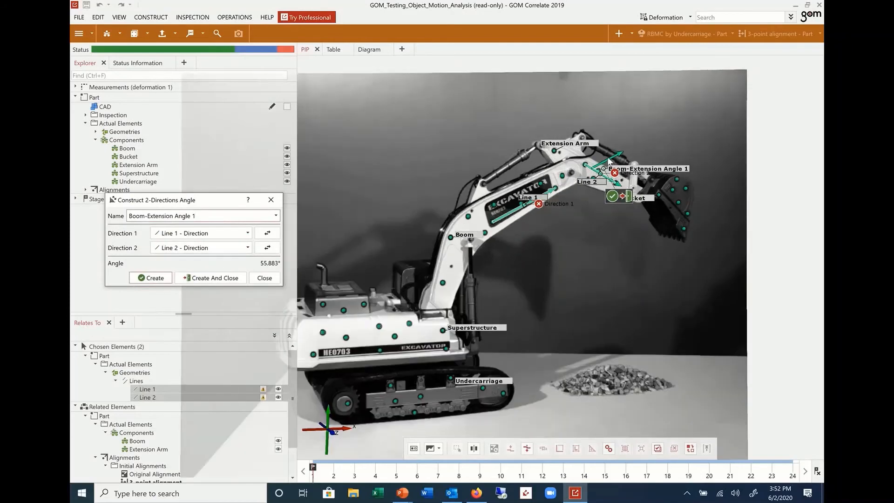
- Invert only Line 1's direction so the angle spans the inside between boom and extension arm, and create the angle
scroll(596, 168, up, 5)
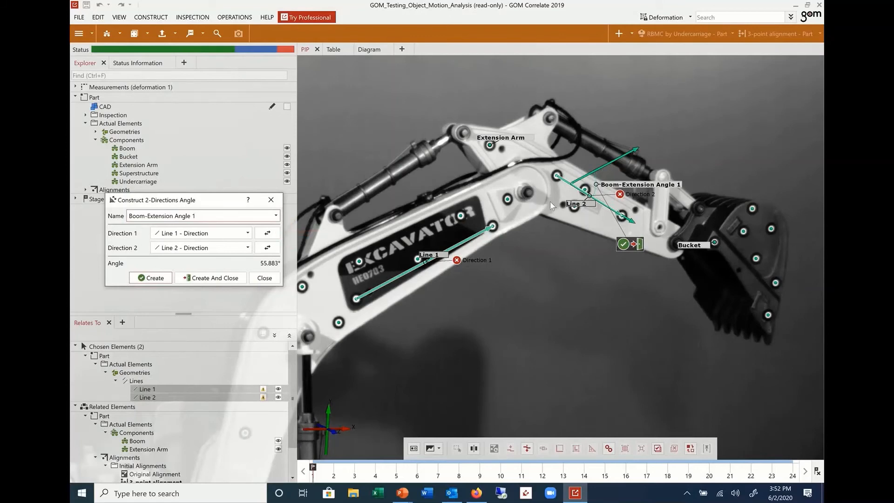
click(268, 248)
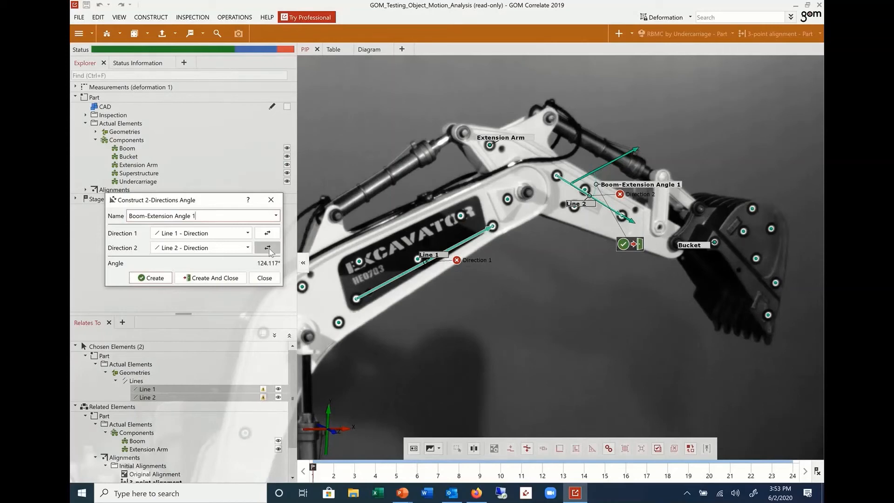
click(268, 233)
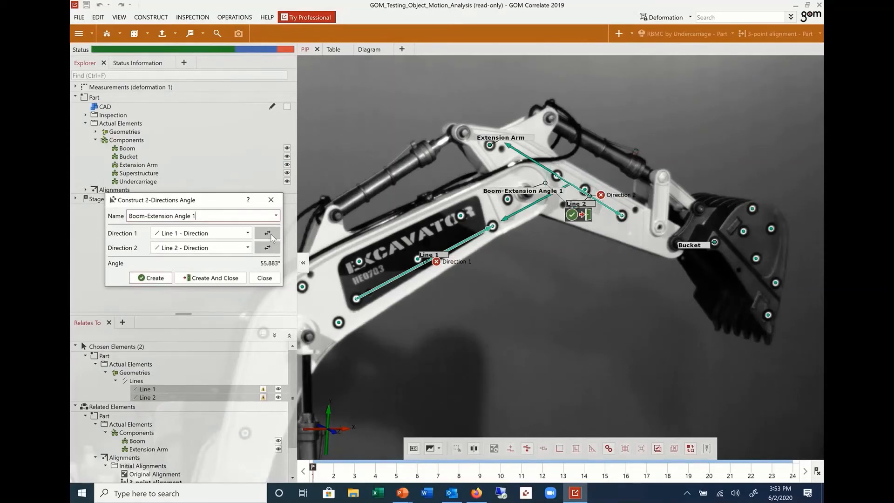
click(273, 235)
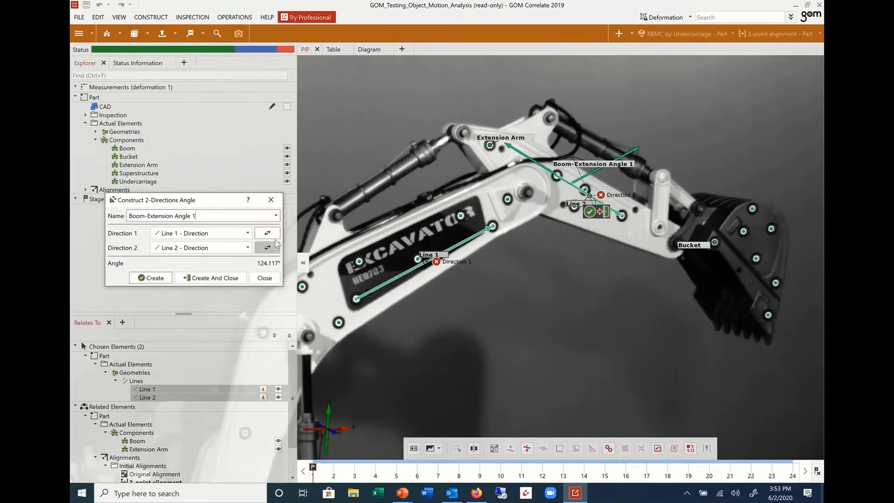
click(275, 236)
click(274, 247)
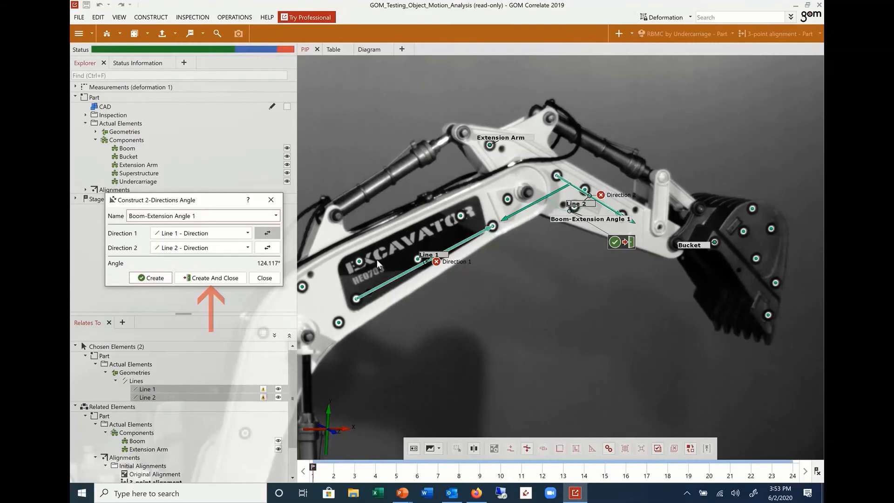
click(210, 278)
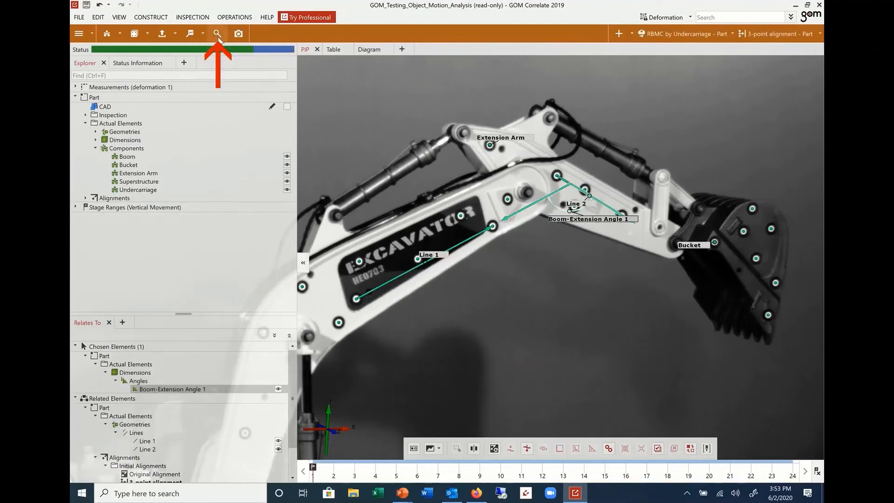
- Move the Boom-Extension Angle 1 label below the arm, add an Angle check to the angle, and show its diagram
drag(560, 228, 528, 313)
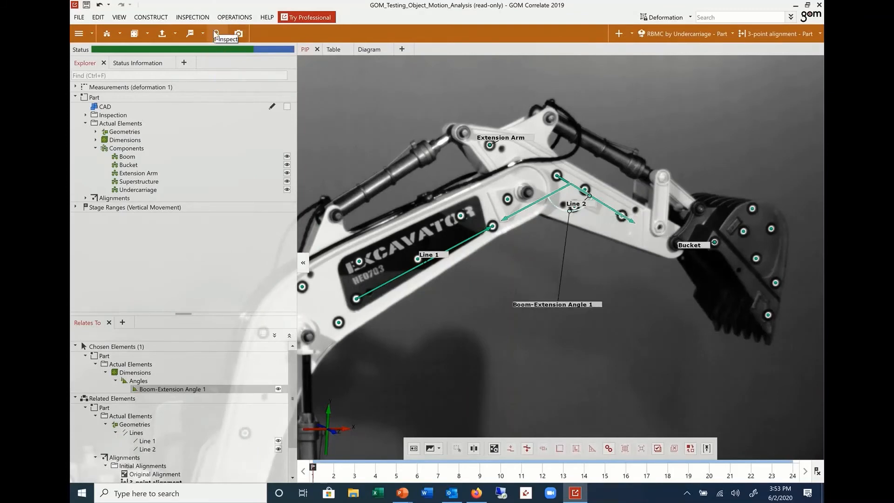
click(216, 34)
click(331, 125)
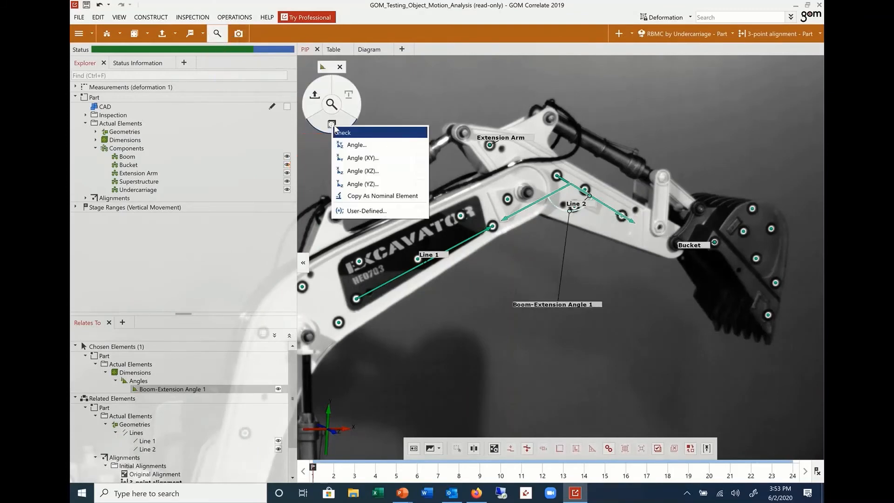
click(362, 147)
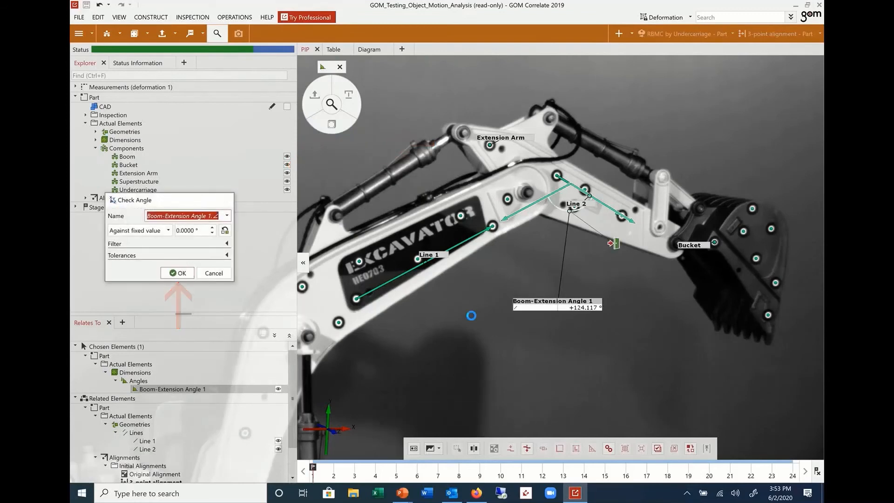
click(182, 273)
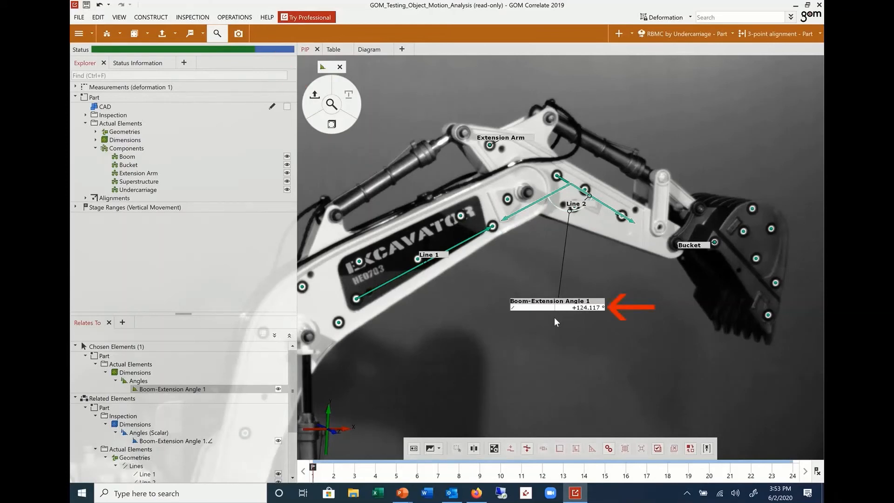
click(368, 50)
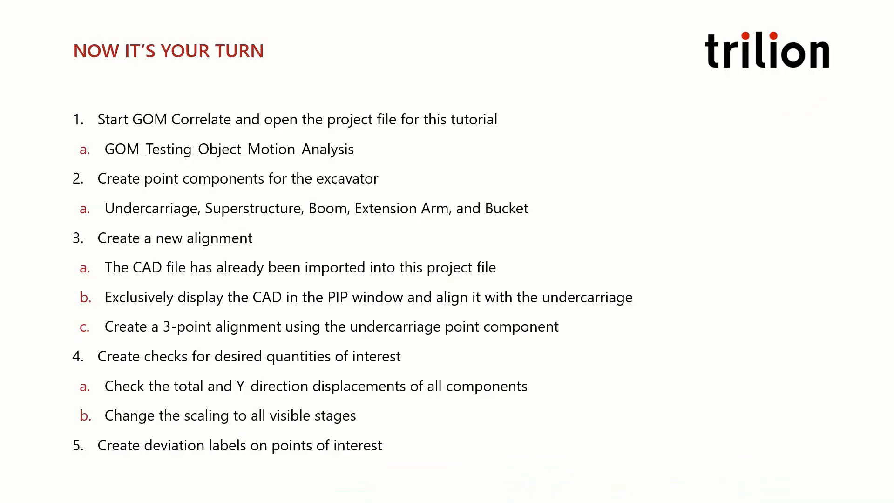